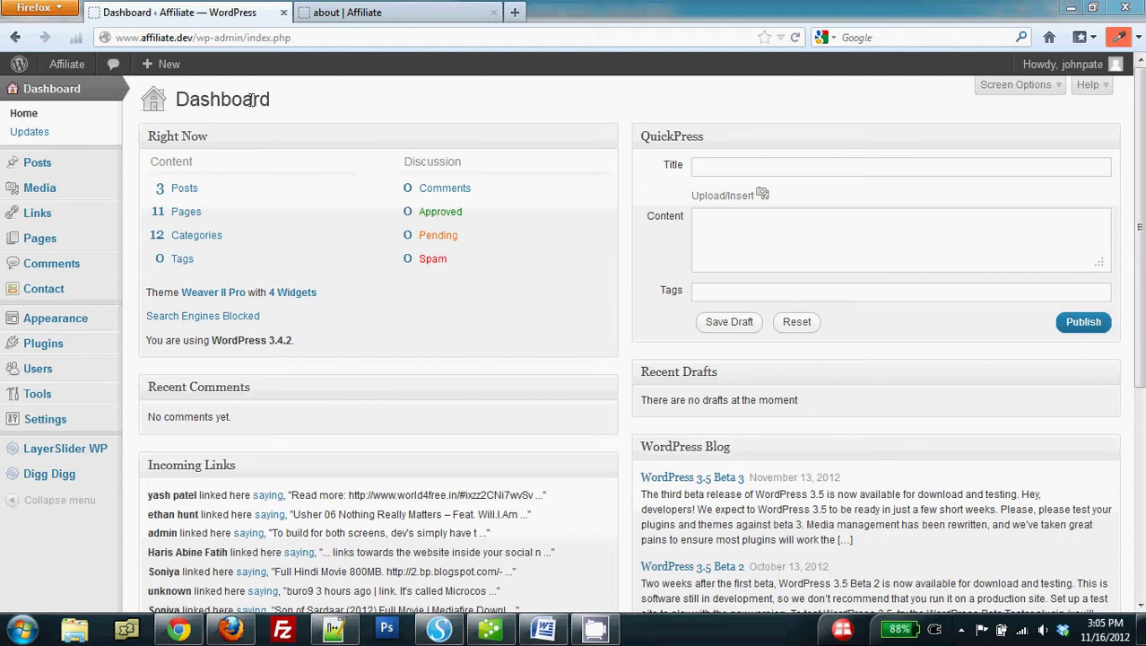
Open the Add New Post page in a new browser tab, keeping the Dashboard open
mouse_move(38, 166)
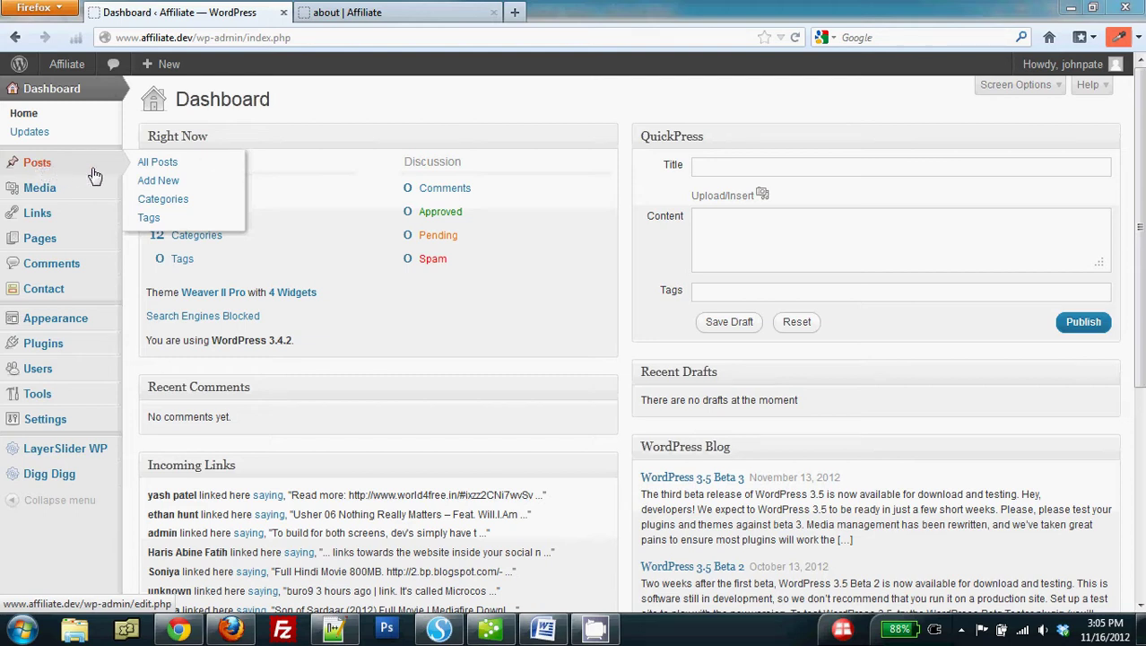
right_click(158, 191)
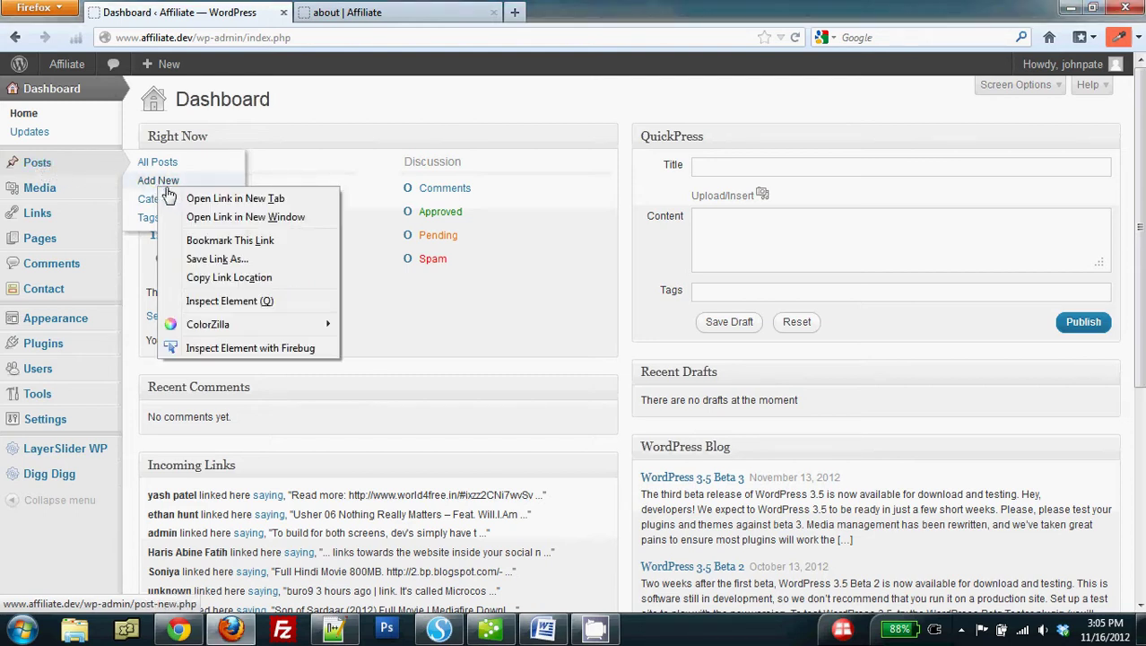
left_click(195, 198)
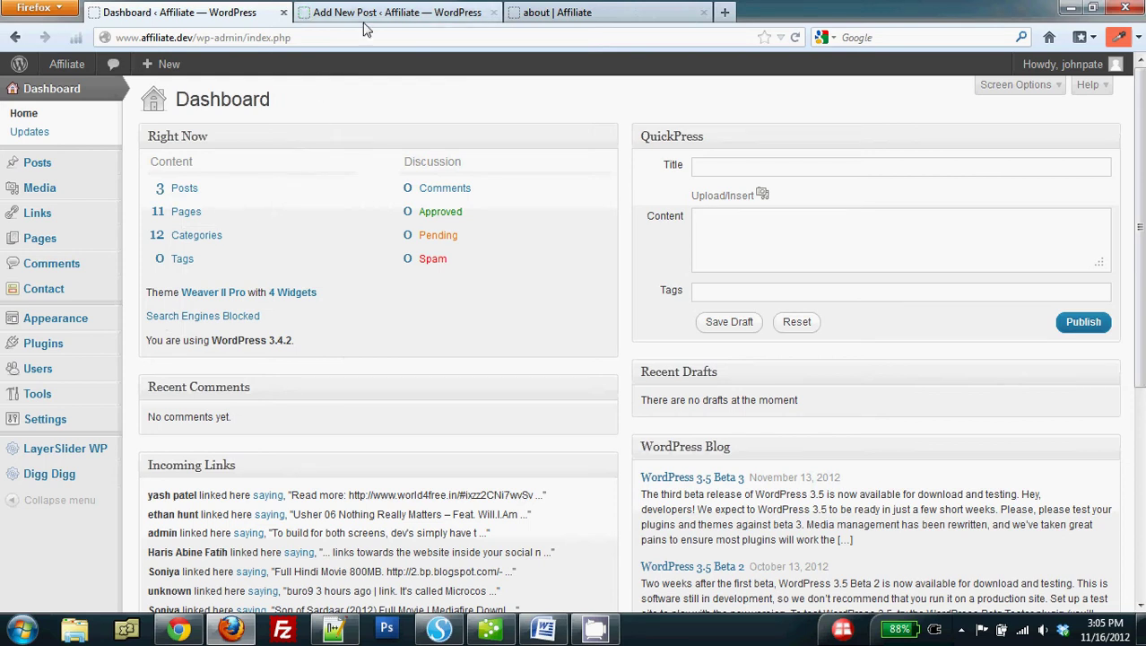
In the new post tab, type the title 'New Post we tell everyt…', fixing a typo
left_click(370, 16)
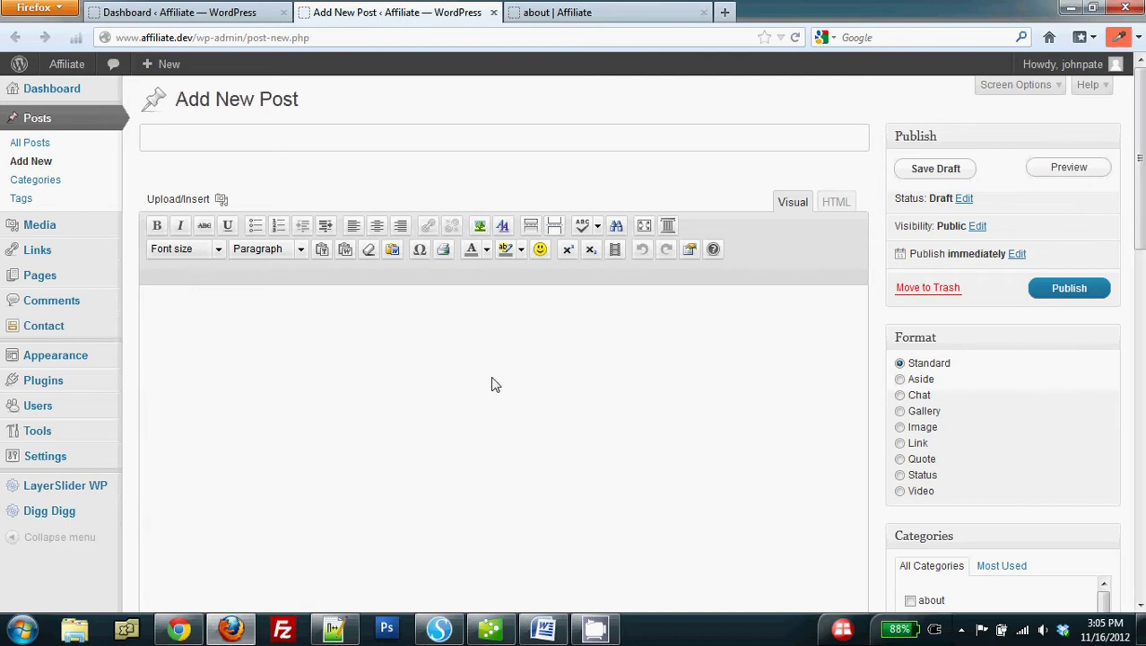
type("New Post")
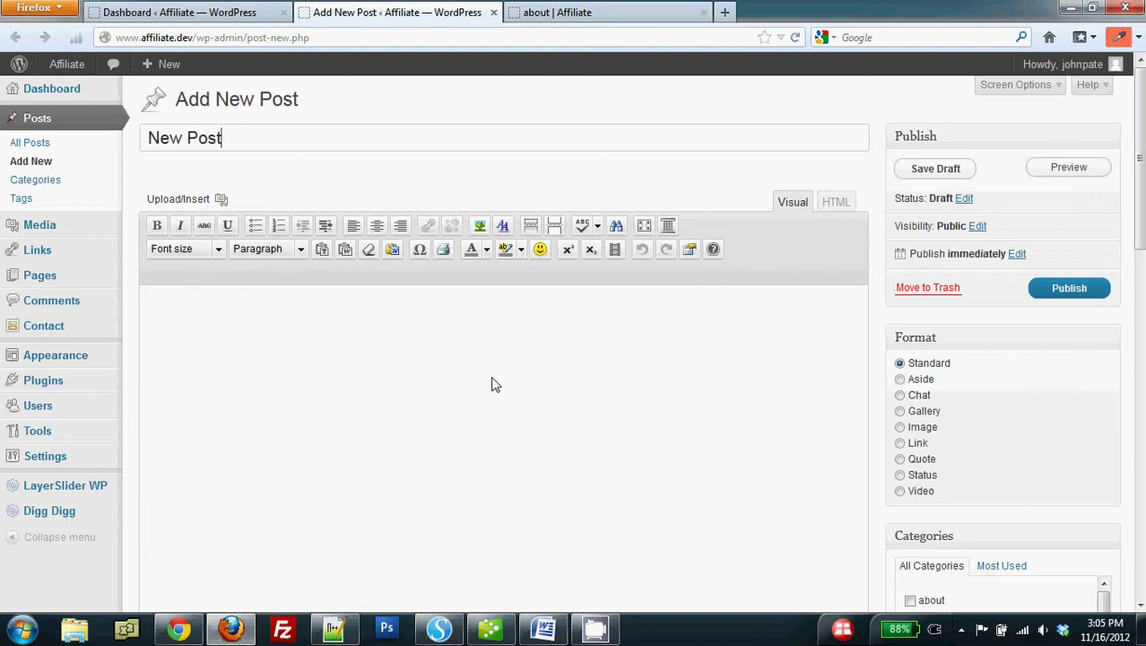
type(" we tall")
key("BackSpace")
key("BackSpace")
key("BackSpace")
key("BackSpace")
type("ell everyt")
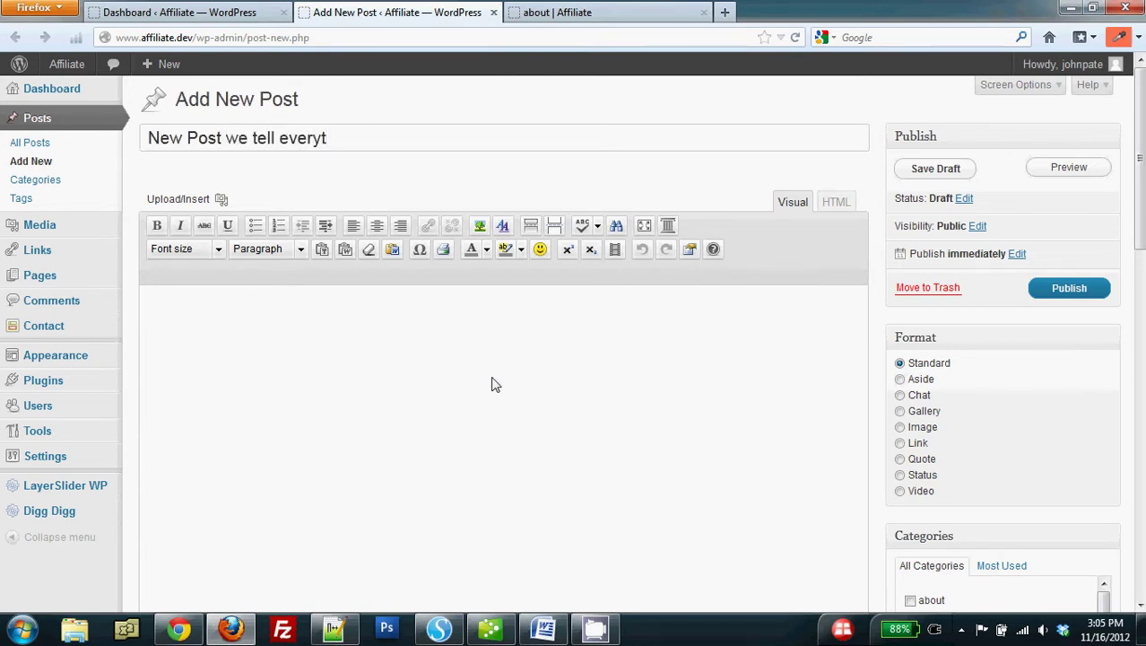
key("BackSpace")
type(" to about this")
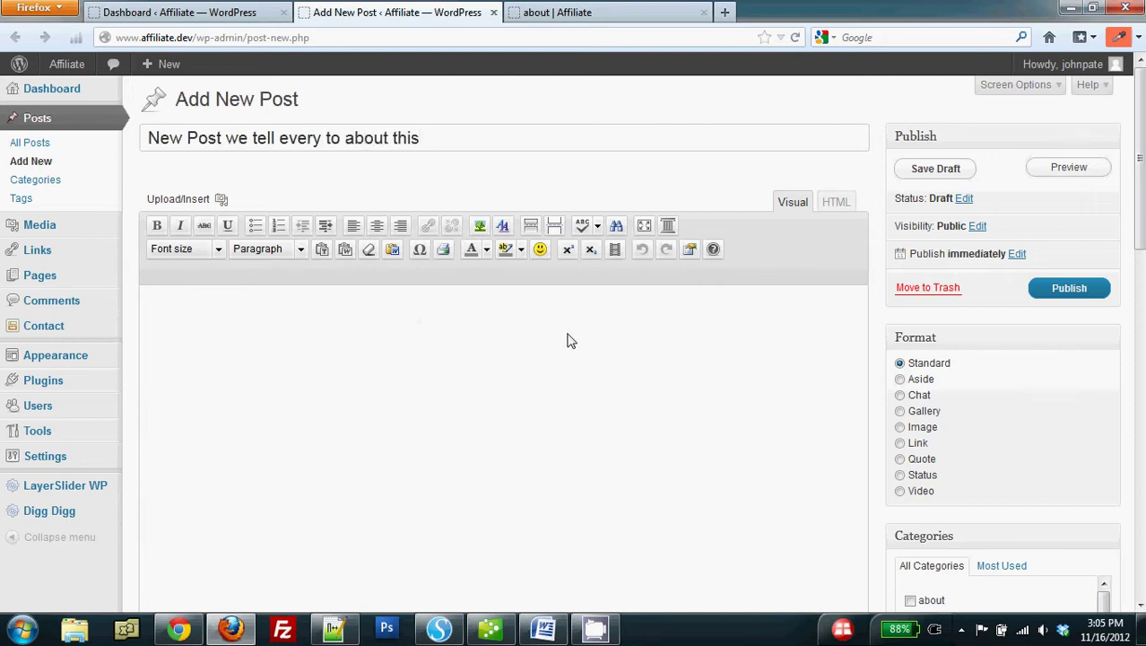
Tick the Style category and its Sweaters subcategory in the Categories box
scroll(575, 341, "down", 5)
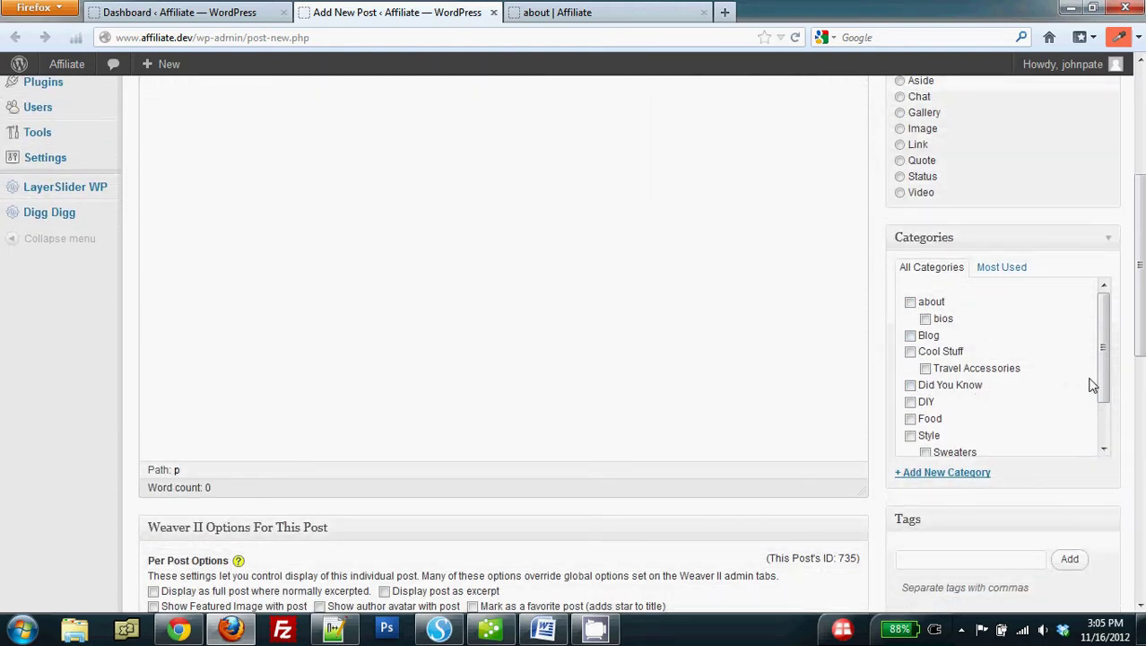
scroll(1105, 384, "down", 2)
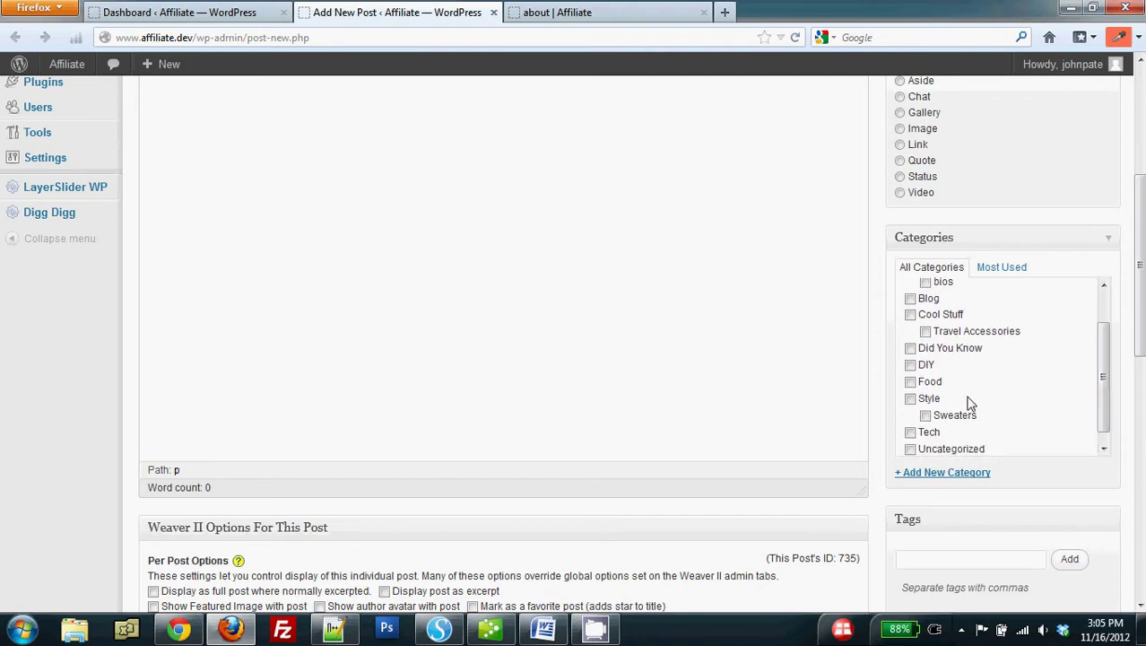
left_click(910, 399)
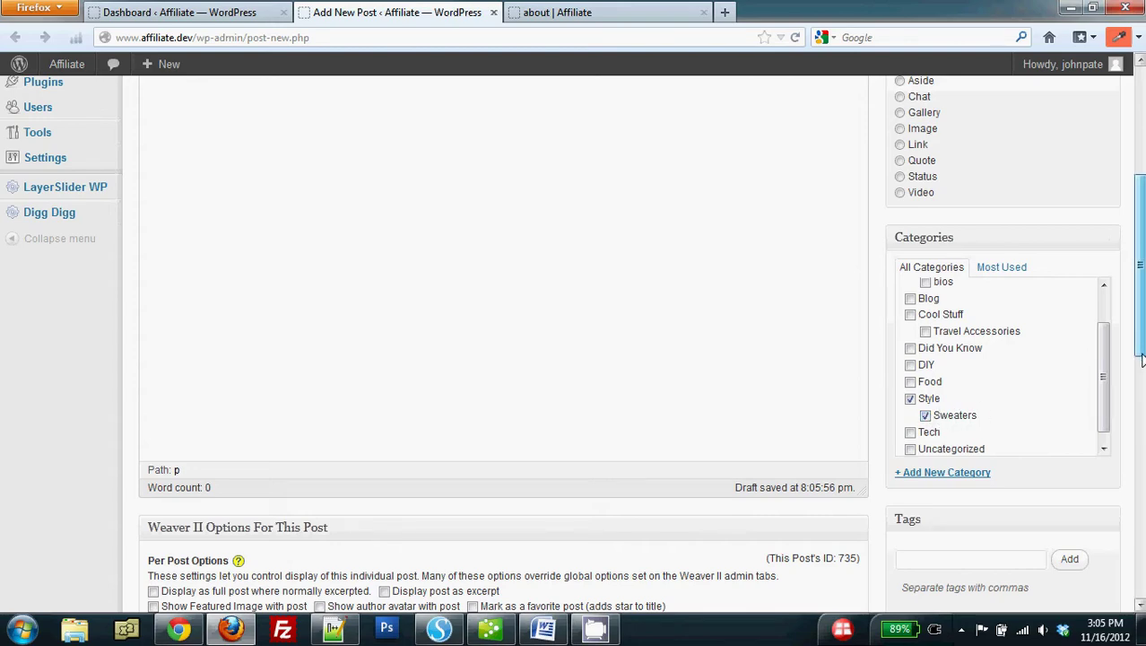
left_click_drag(1141, 358, 1142, 444)
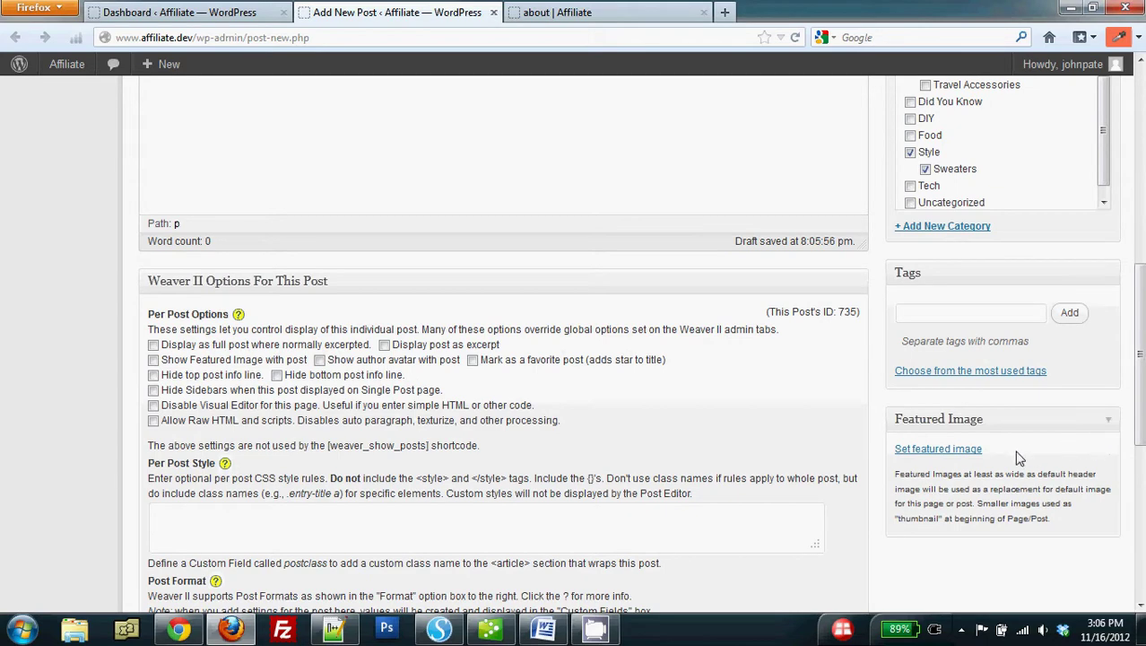
Set the Media Library image coolstuff-300x300-110212 as the post's featured image
left_click(956, 449)
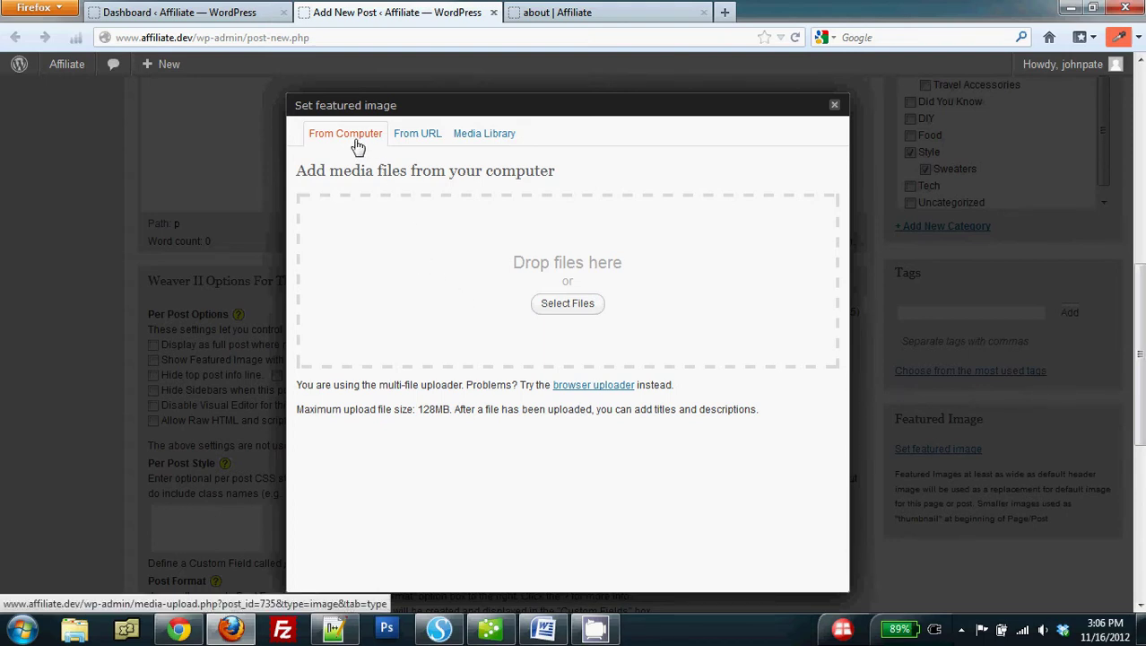
left_click(487, 142)
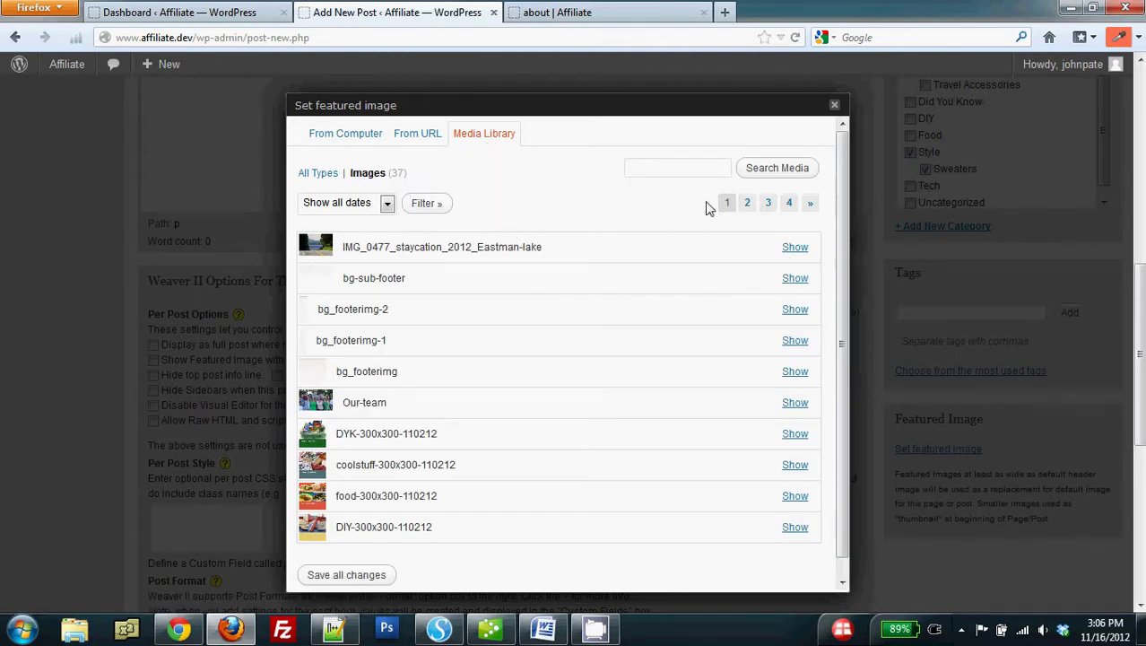
left_click(687, 170)
scroll(843, 310, "down", 1)
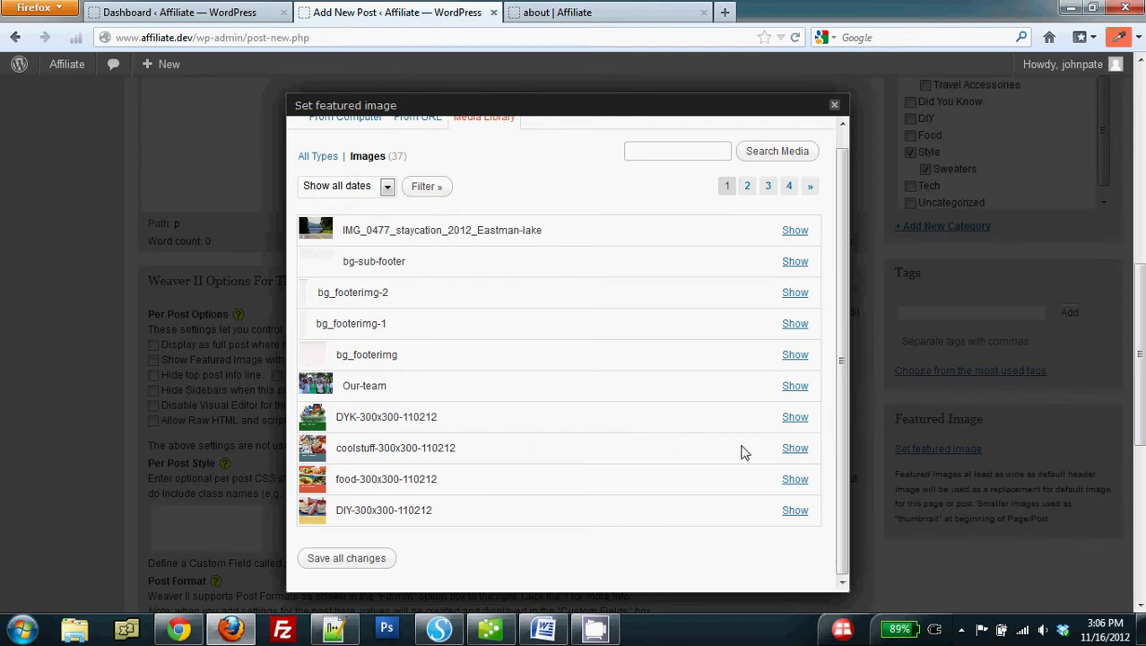
left_click(794, 448)
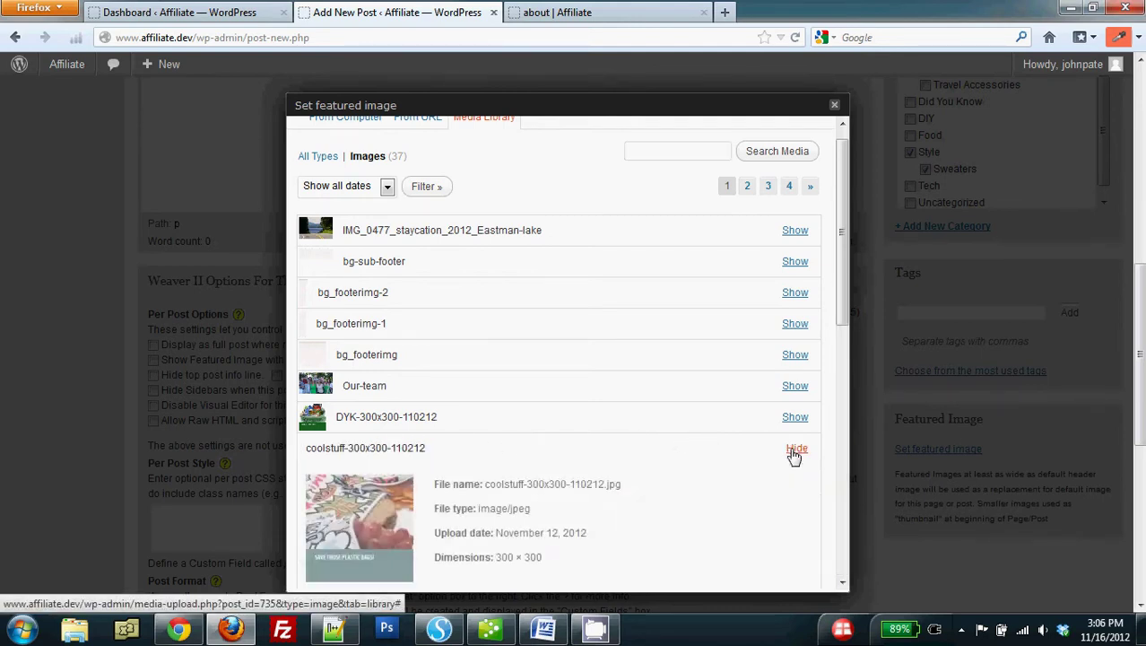
scroll(793, 453, "down", 5)
left_click_drag(843, 369, 848, 493)
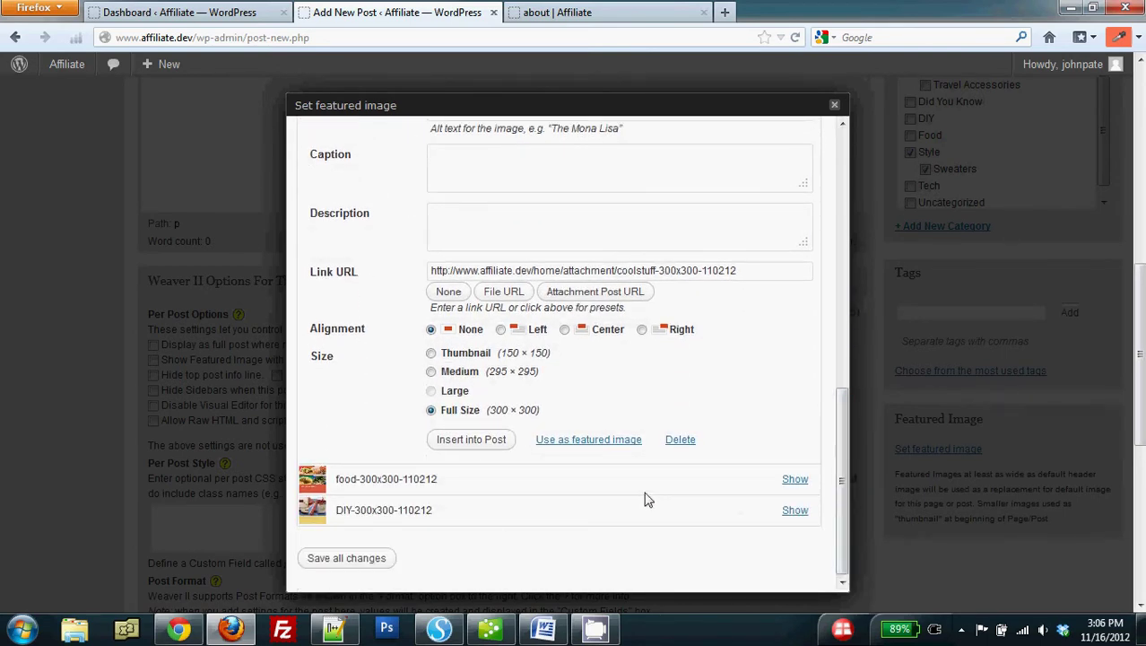
left_click(606, 443)
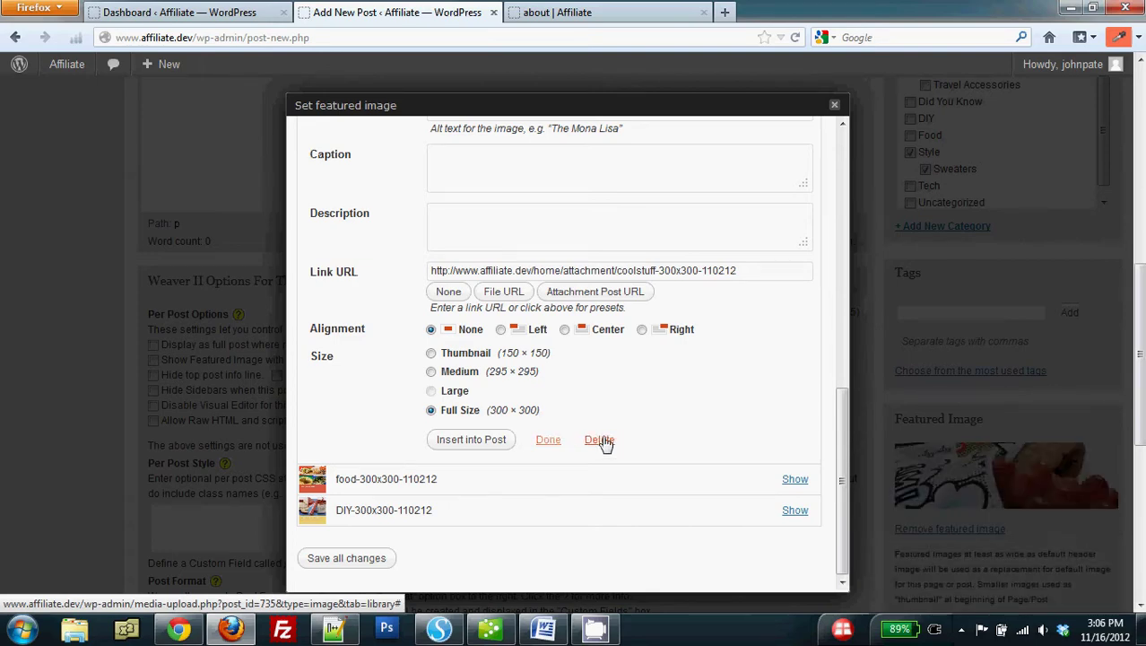
left_click(835, 109)
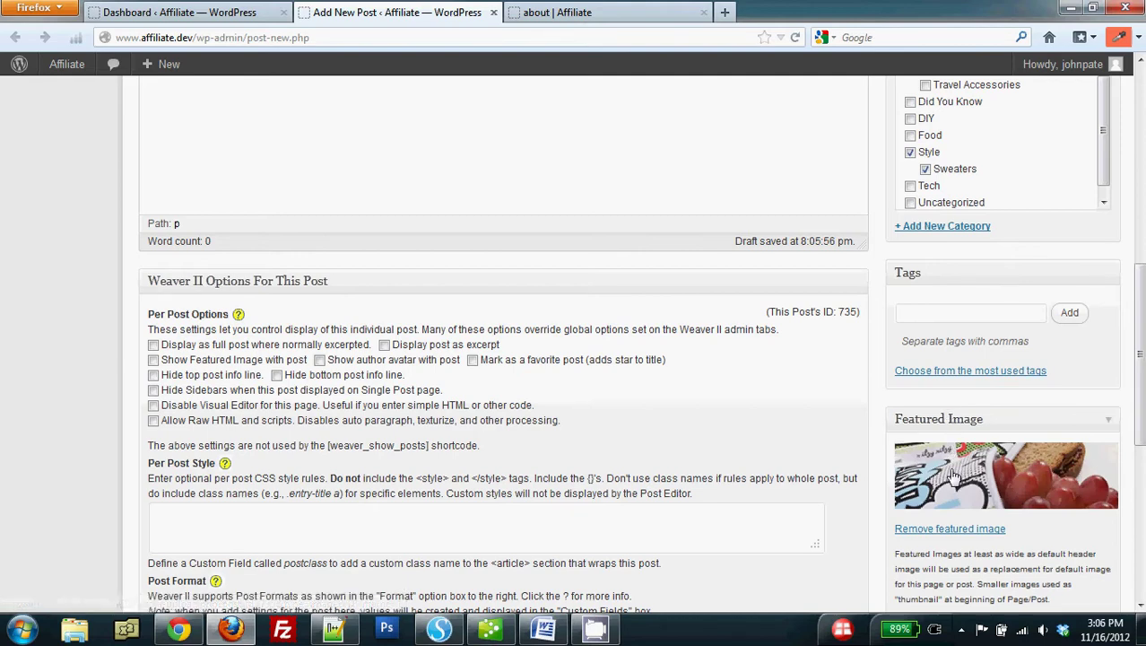
scroll(825, 420, "up", 5)
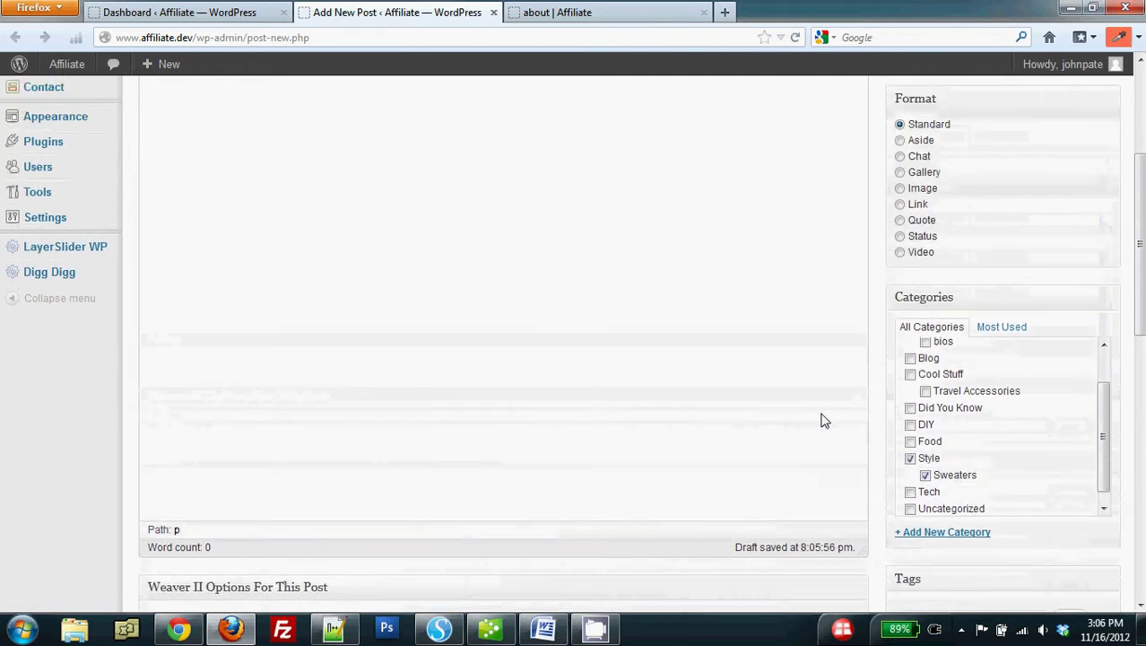
scroll(816, 420, "up", 2)
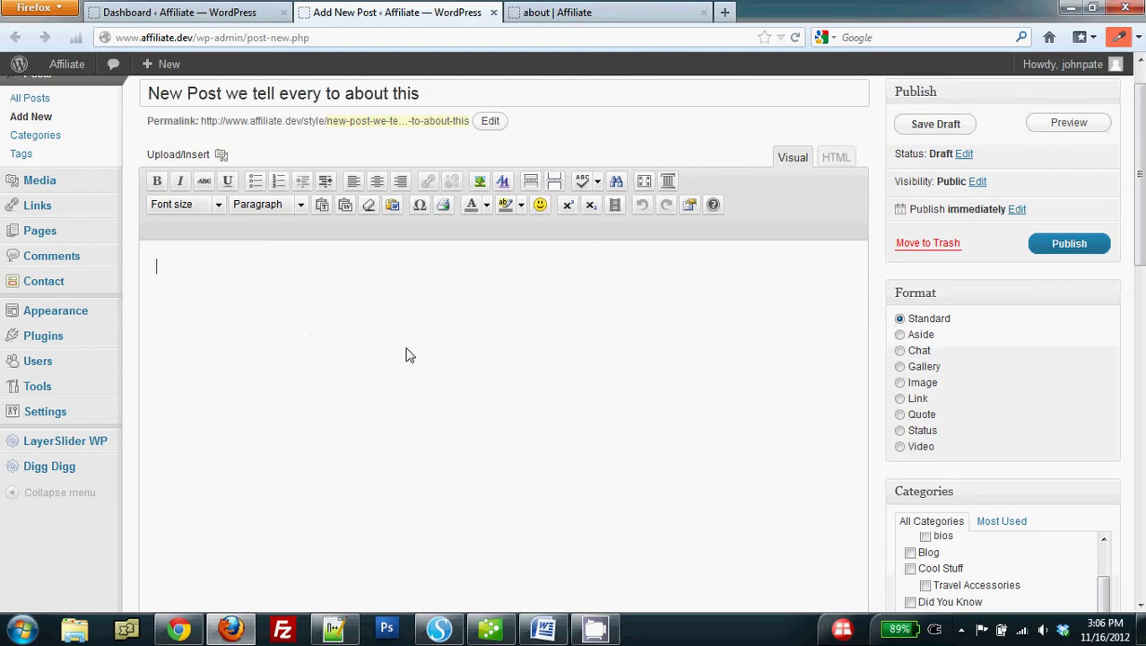
In Word's 110112 for John.doc, select the two Itzy Ritzy body paragraphs
left_click(542, 628)
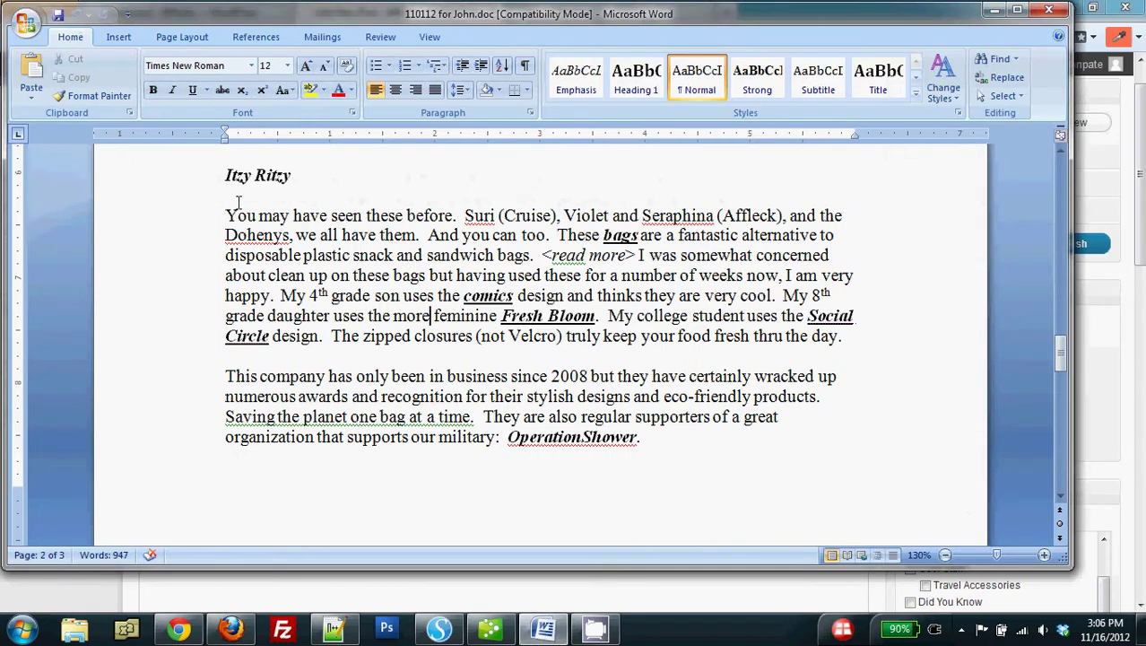
left_click_drag(225, 215, 651, 449)
key("ctrl+c")
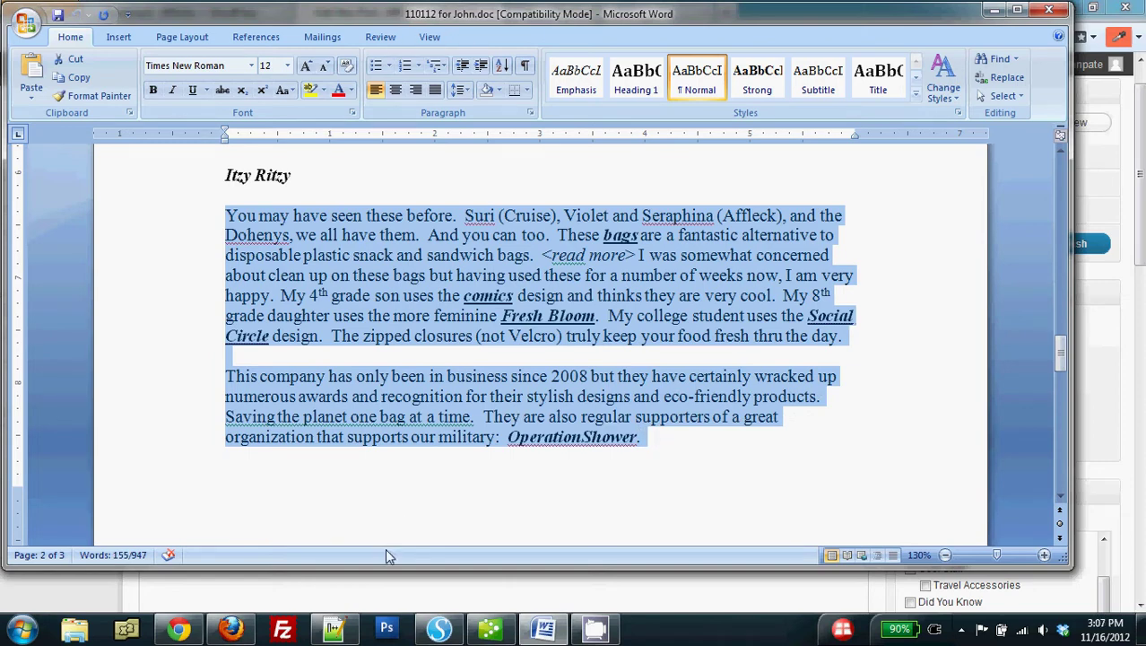
Paste the copied Itzy Ritzy paragraphs into WordPress's Paste as Plain Text box
left_click(230, 627)
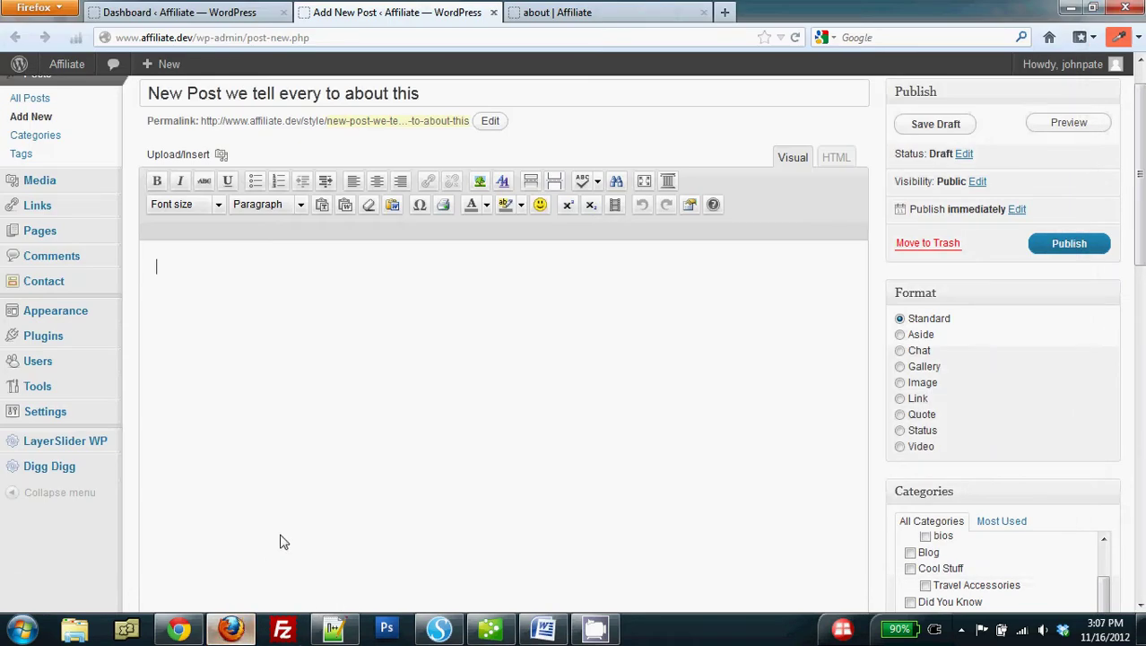
left_click(329, 367)
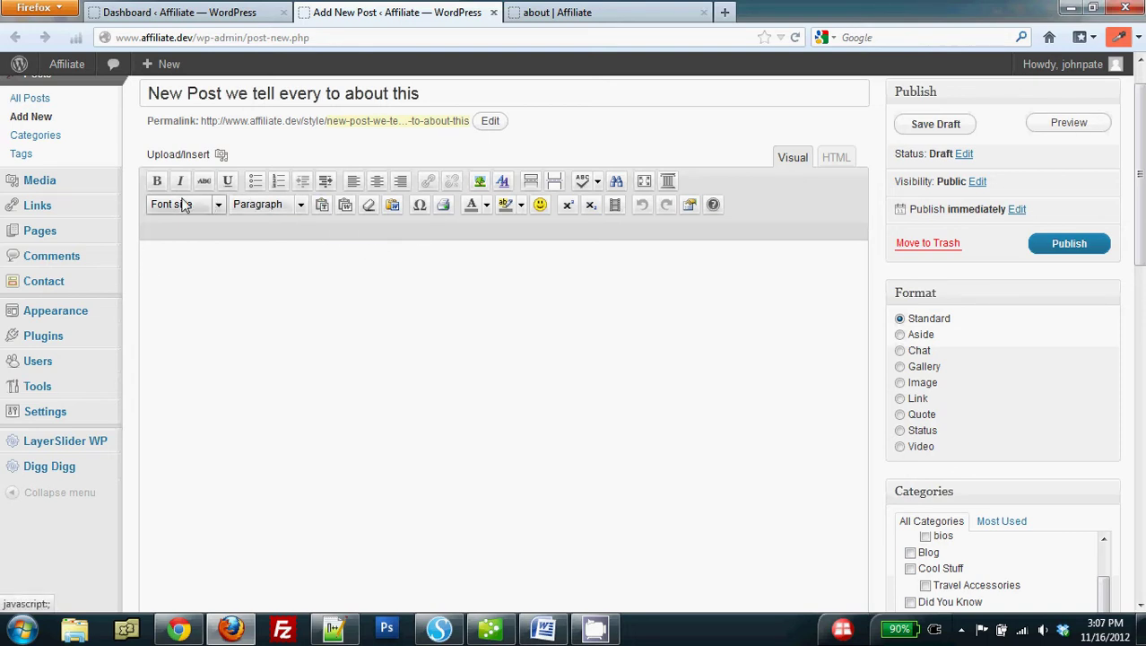
left_click(322, 205)
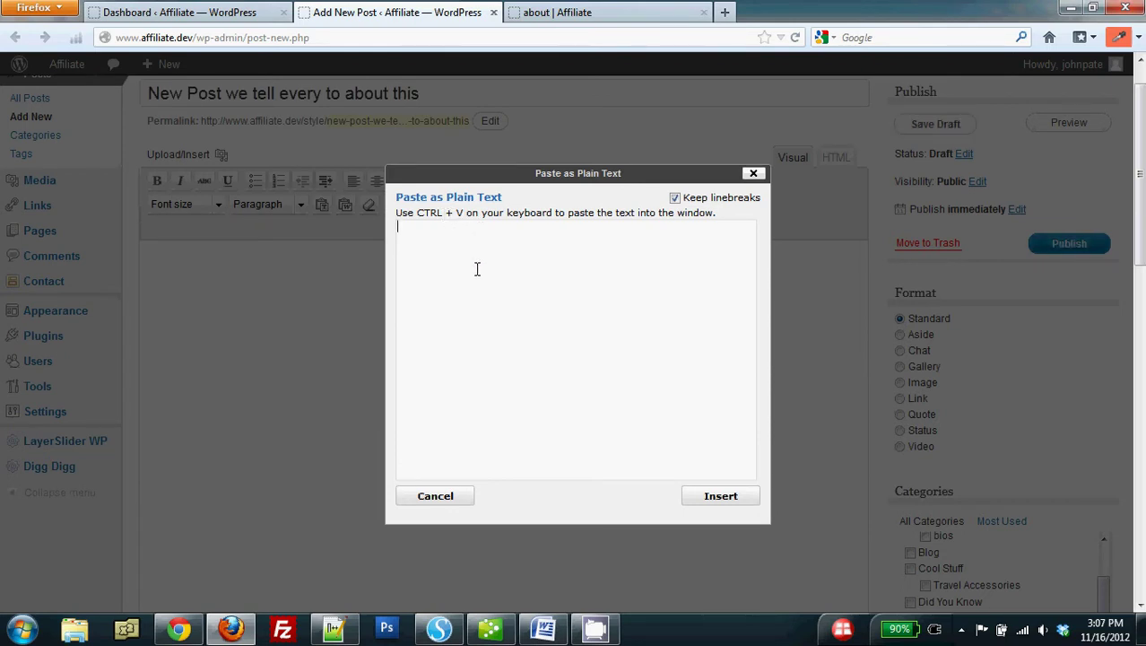
key("ctrl+v")
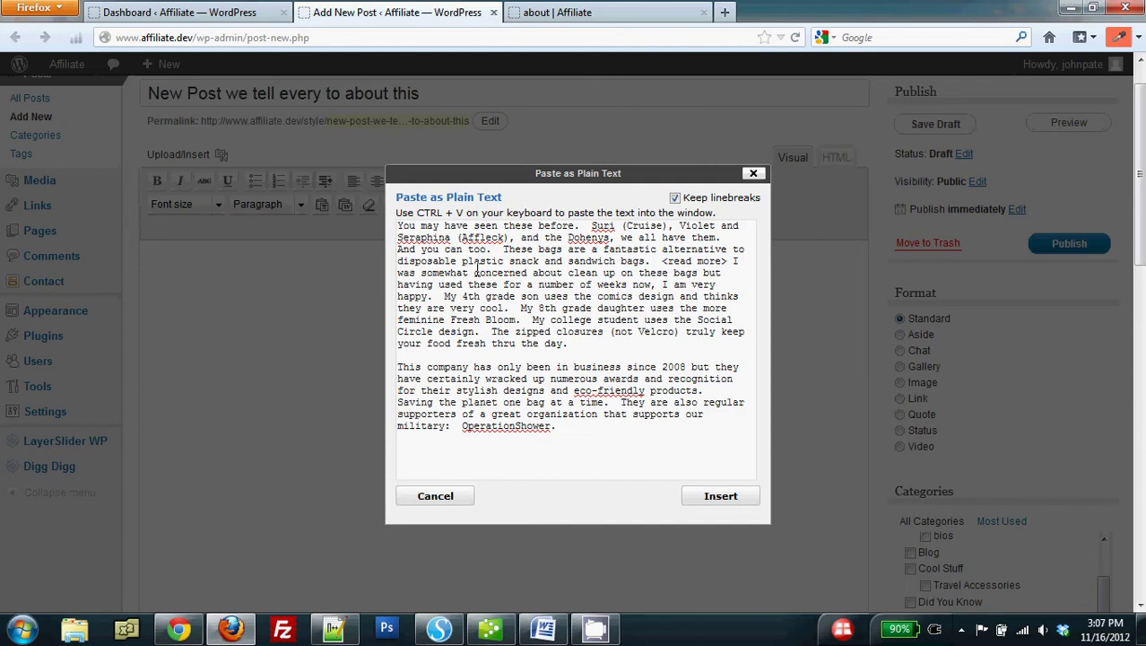
Insert the pasted paragraphs into the post and remove the blank line between them
left_click(719, 500)
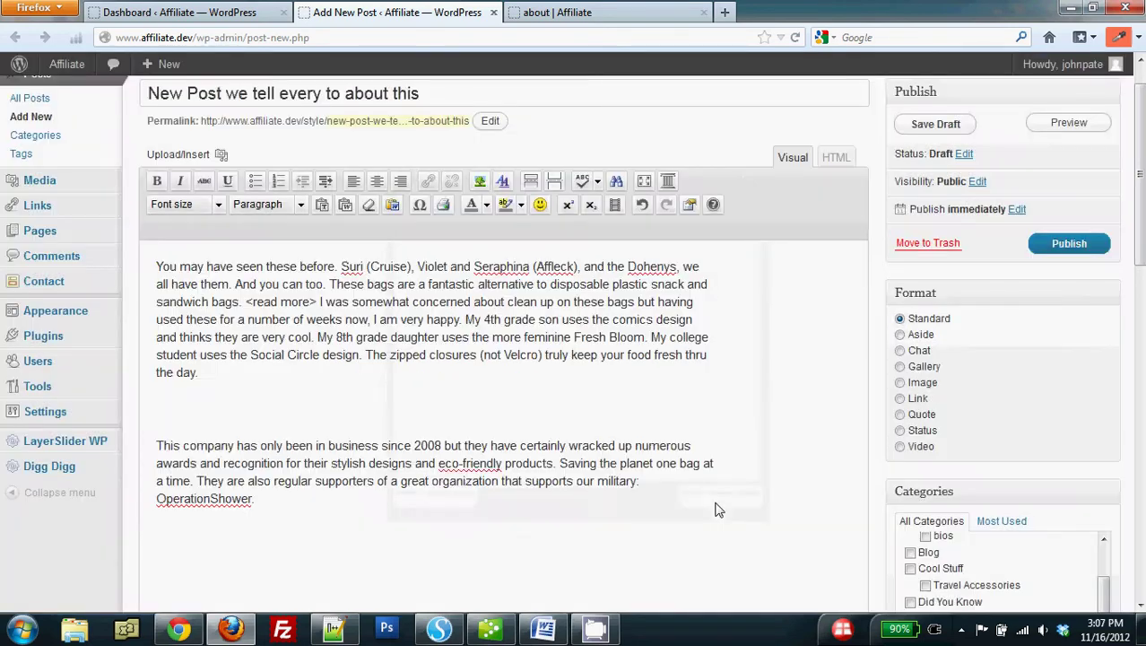
left_click(285, 407)
key("Delete")
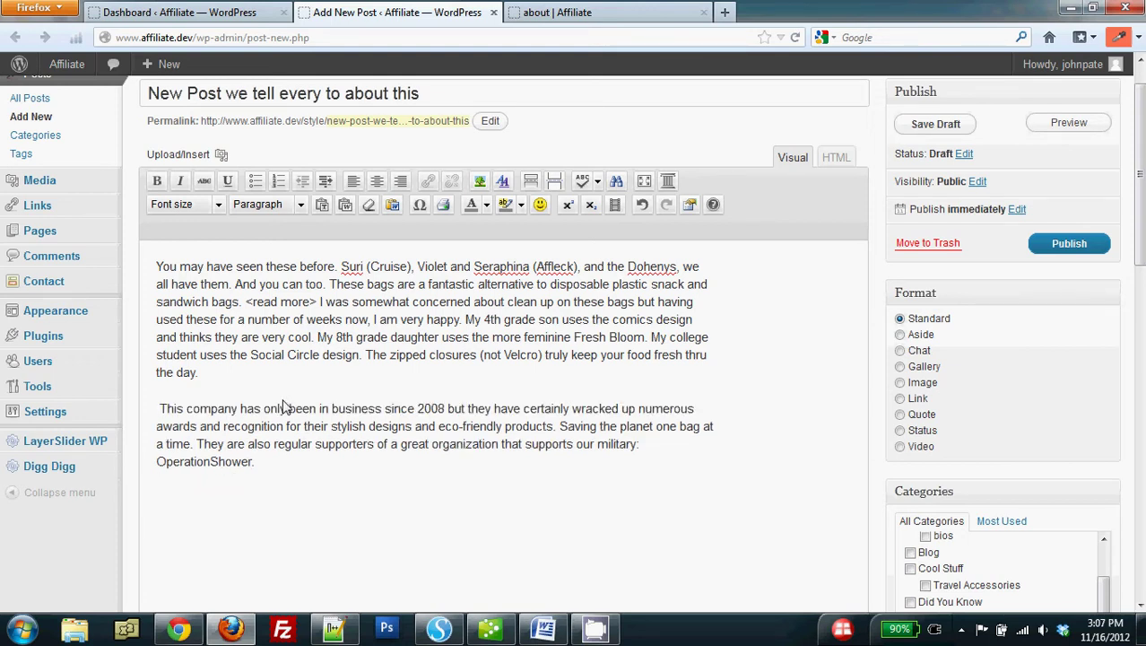
Bold the word 'concerned' and delete the literal '<read more>' text
double_click(445, 301)
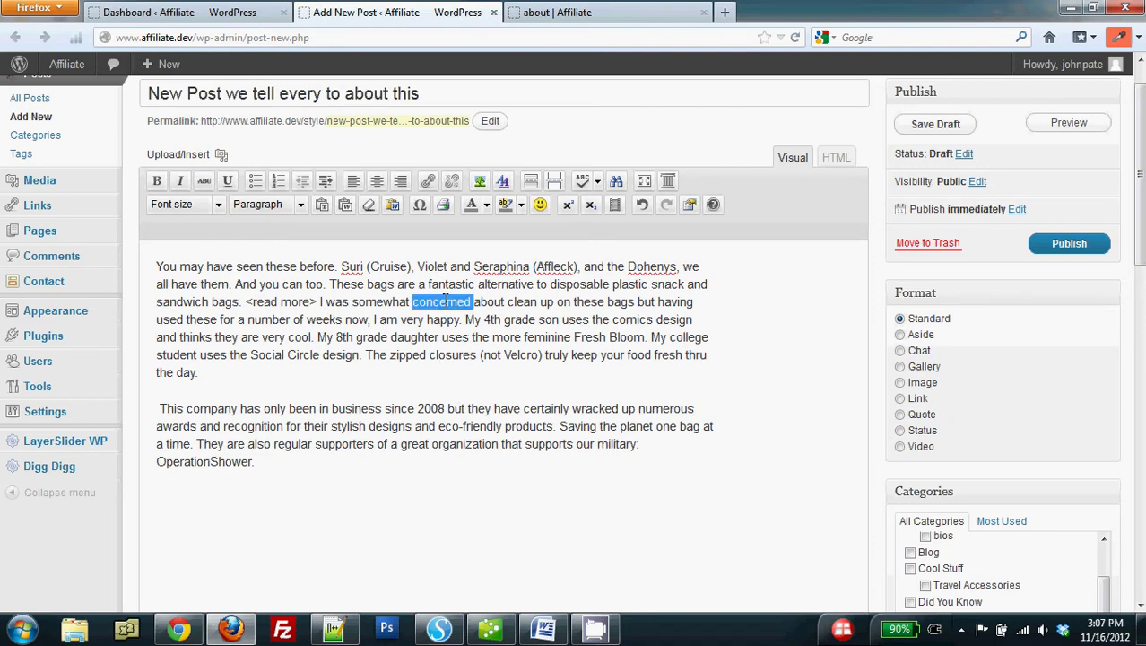
left_click(157, 182)
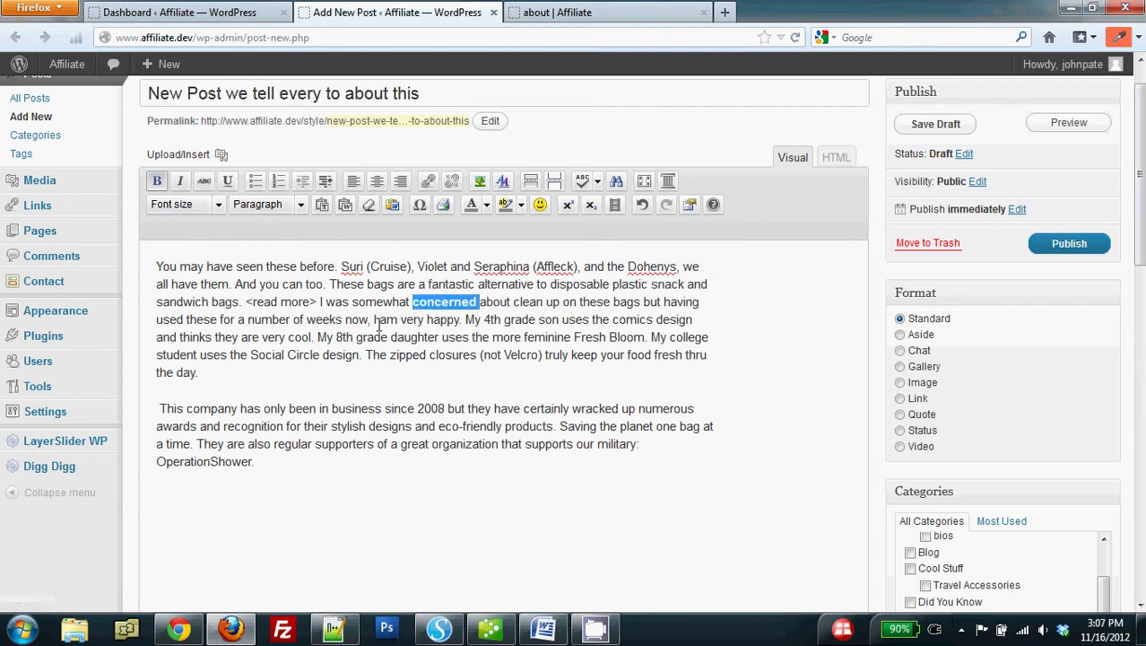
left_click(440, 331)
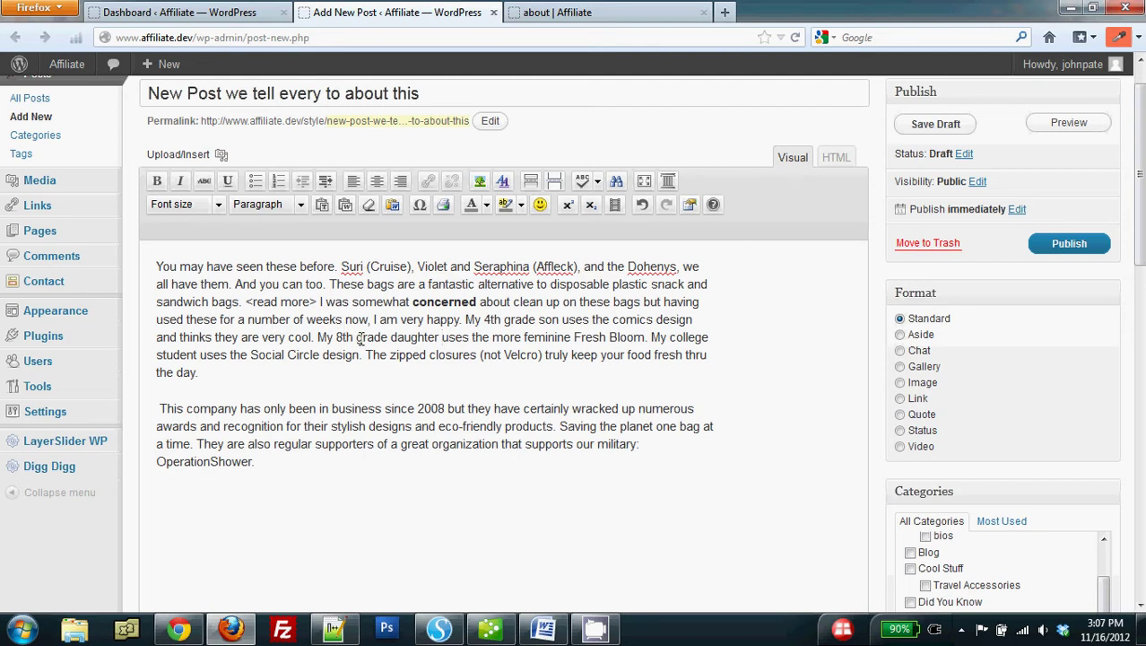
left_click_drag(321, 306, 247, 305)
key("Delete")
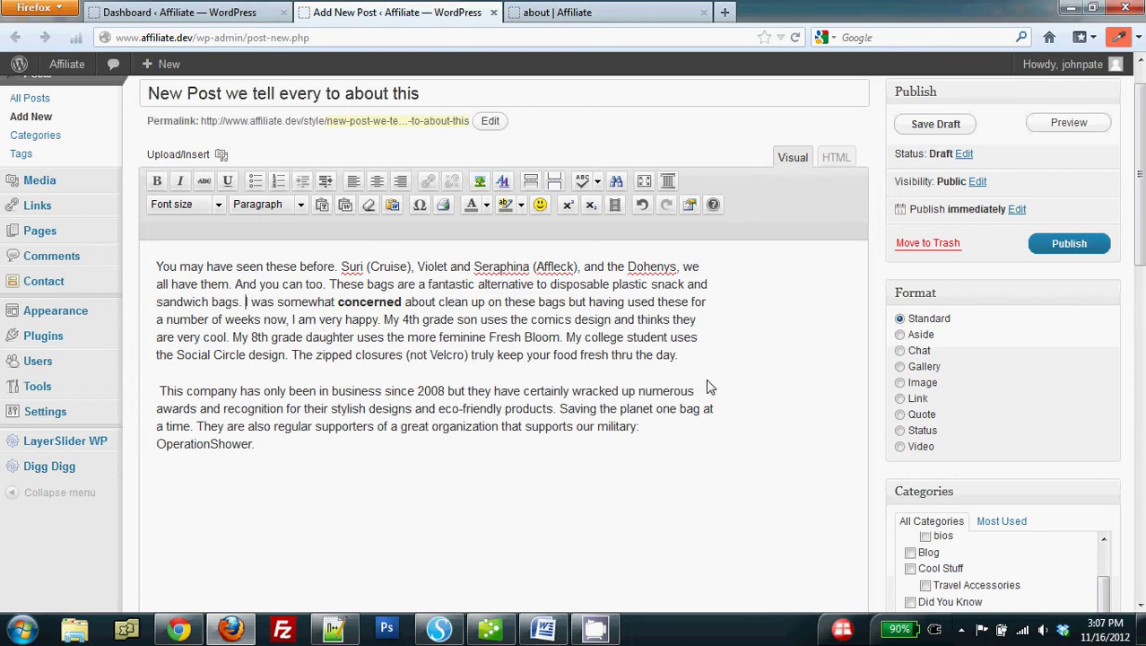
Scroll up and down the editor to review the Categories and Weaver II Options boxes
scroll(749, 380, "down", 3)
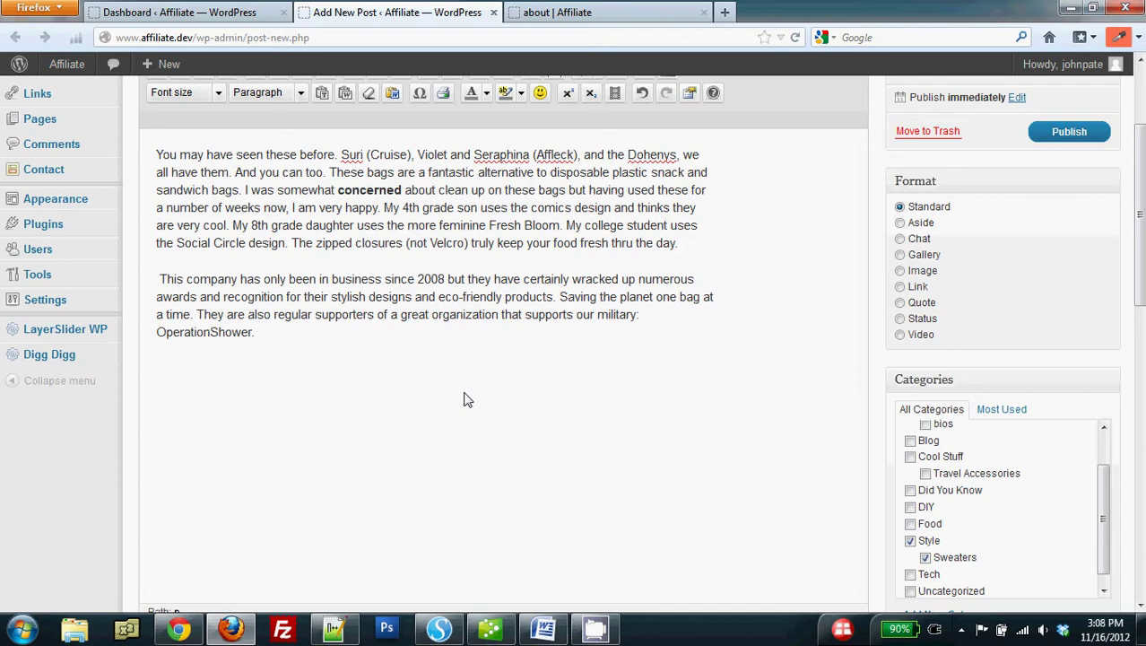
scroll(470, 394, "down", 4)
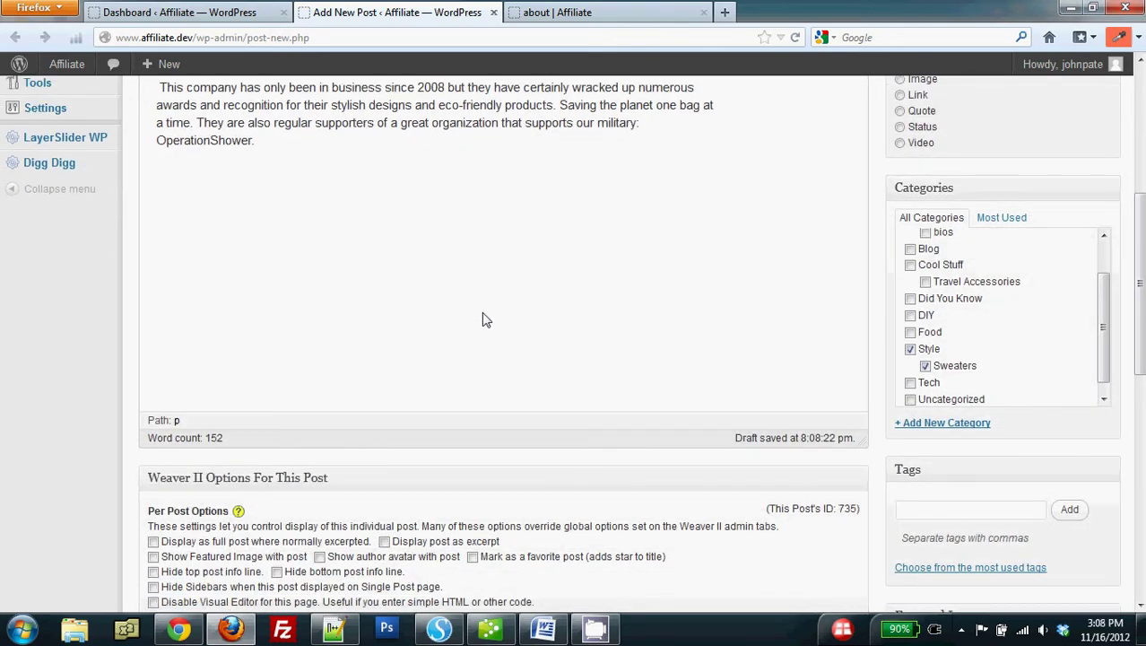
scroll(482, 314, "up", 7)
scroll(491, 310, "down", 8)
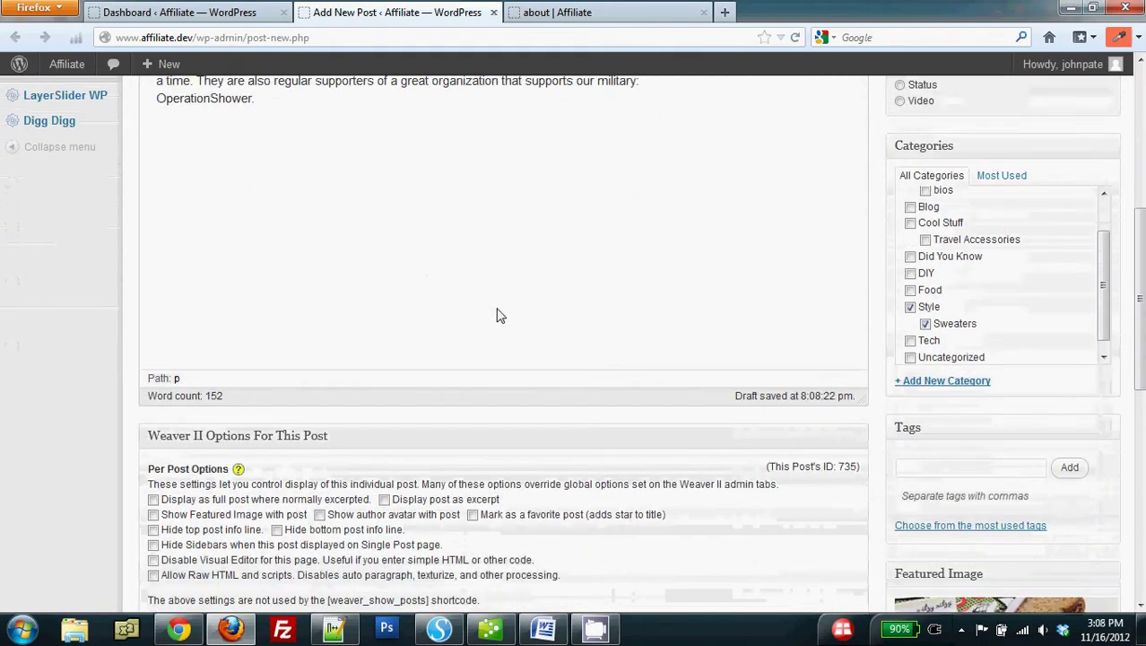
scroll(499, 314, "down", 3)
scroll(500, 317, "up", 1)
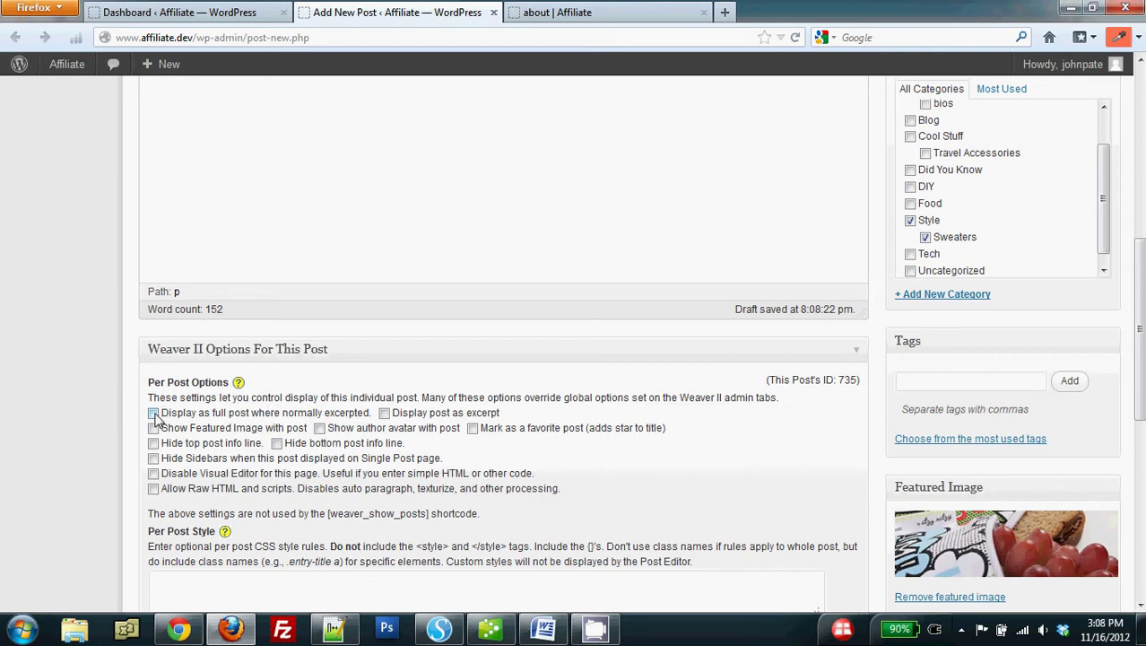
scroll(399, 289, "up", 6)
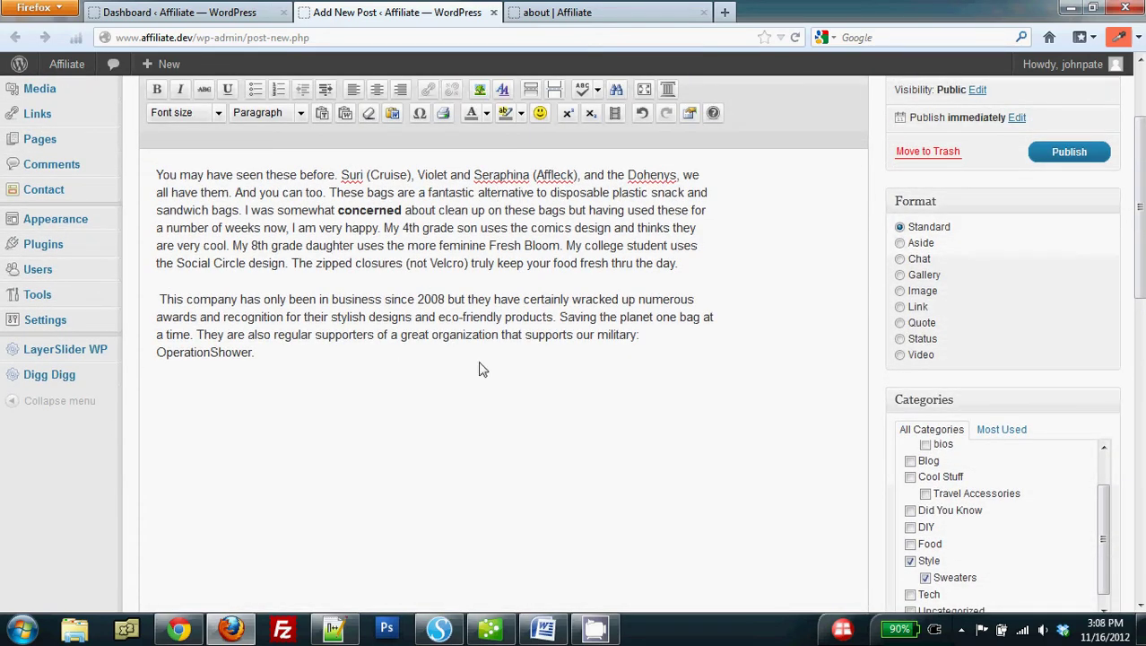
scroll(230, 498, "down", 4)
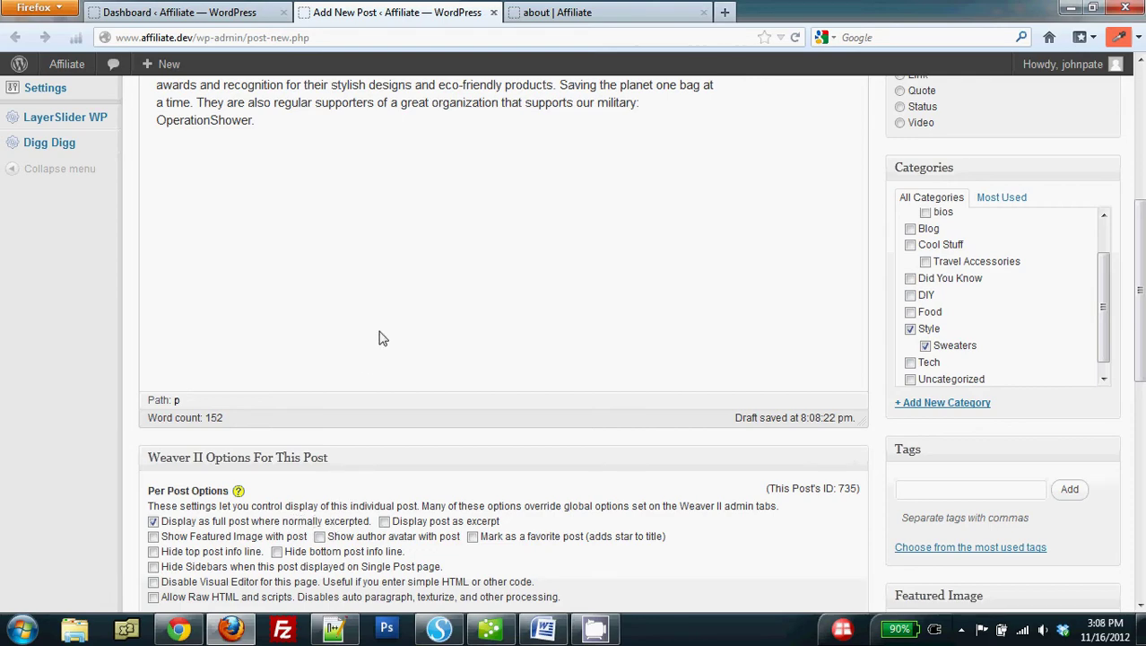
scroll(379, 338, "up", 5)
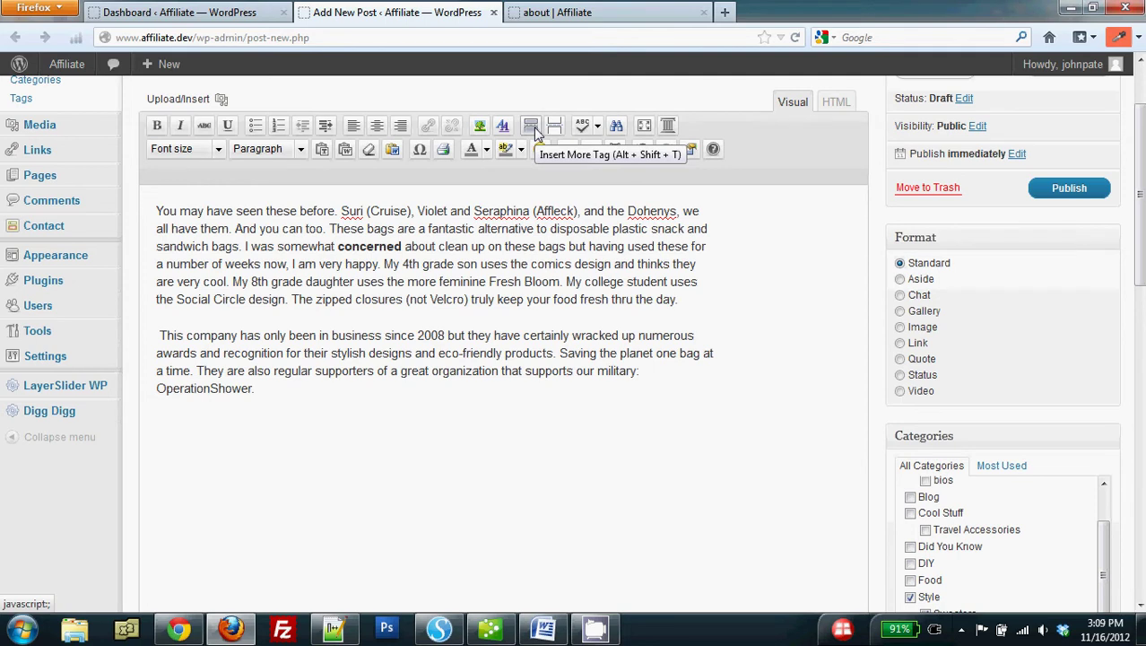
Insert a More tag break between the two Itzy Ritzy paragraphs
left_click(532, 128)
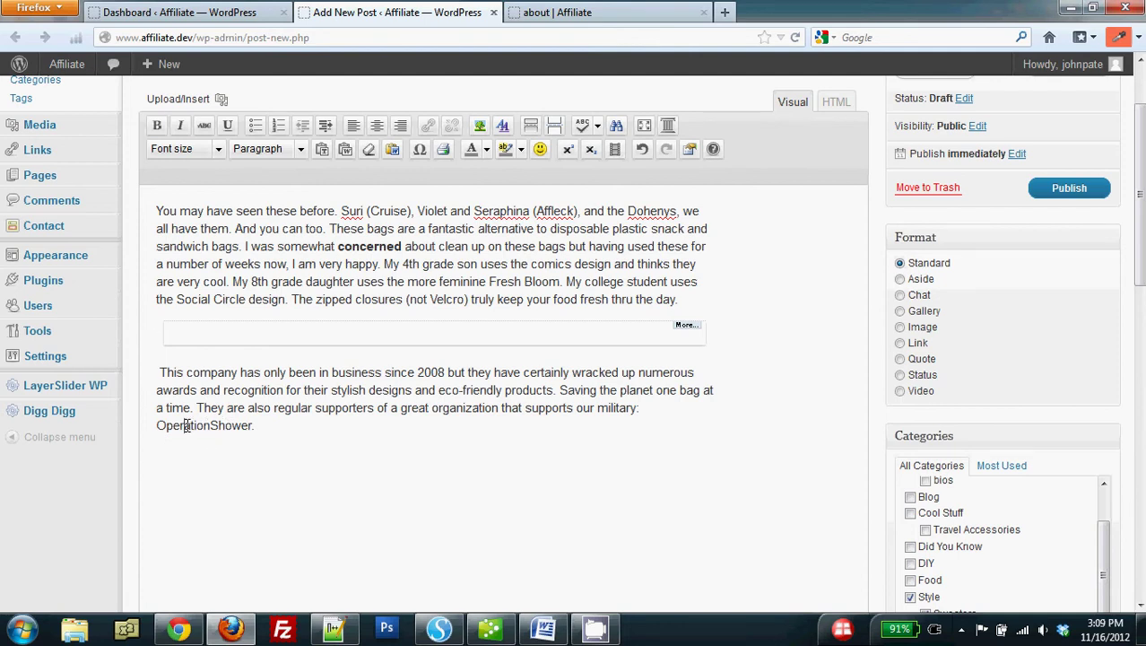
double_click(185, 425)
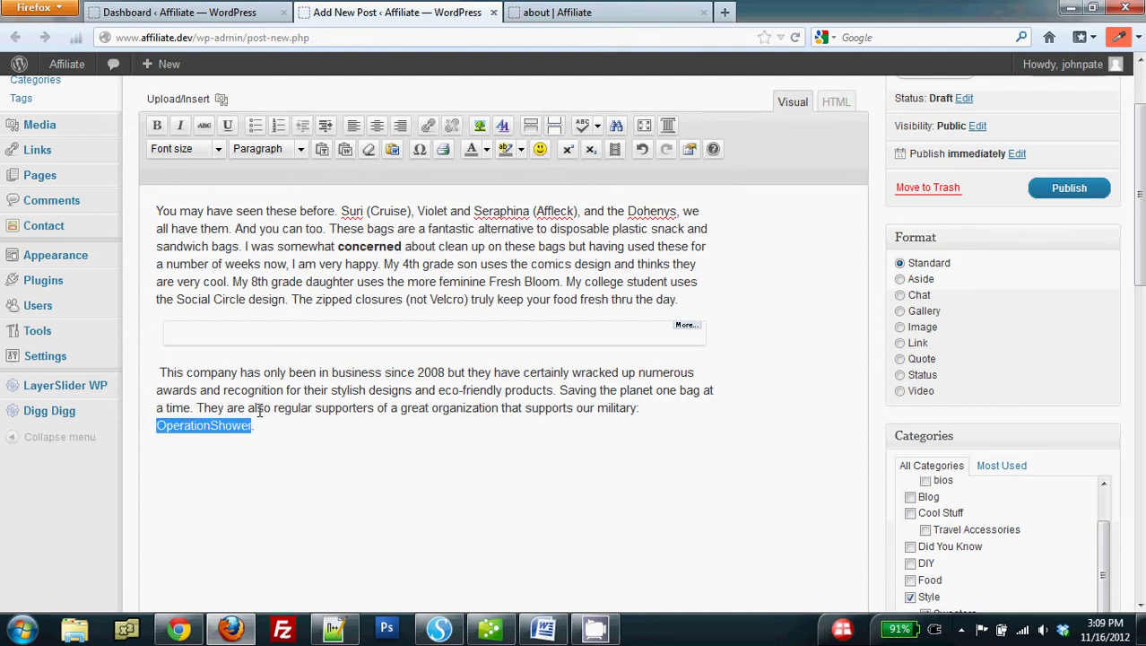
left_click_drag(249, 409, 375, 409)
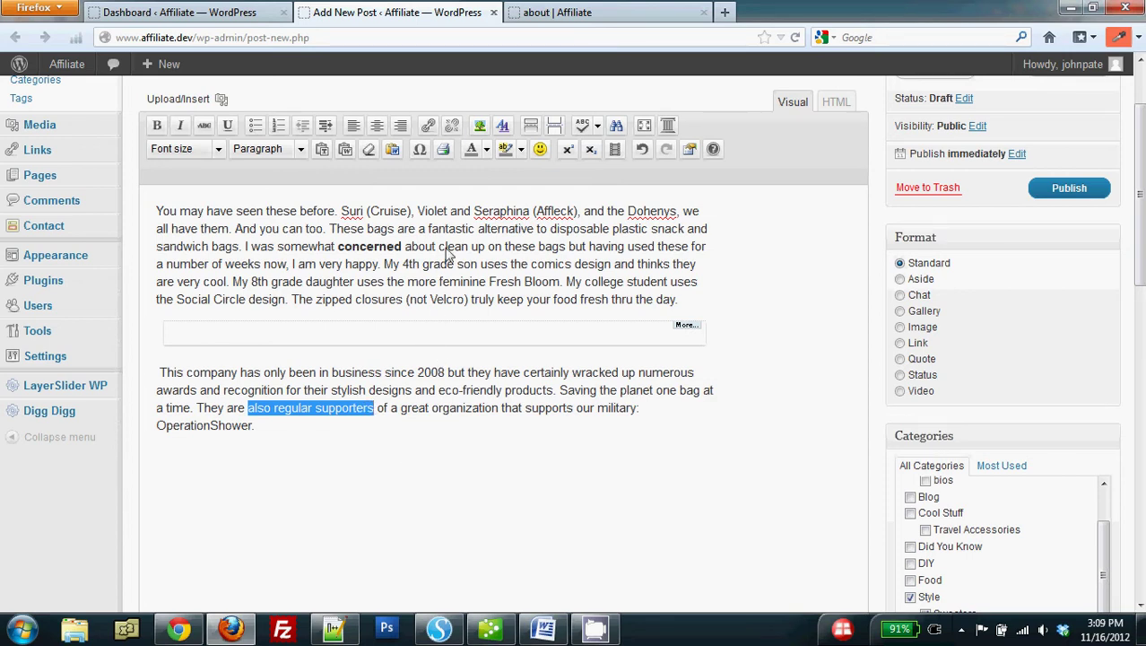
left_click(428, 126)
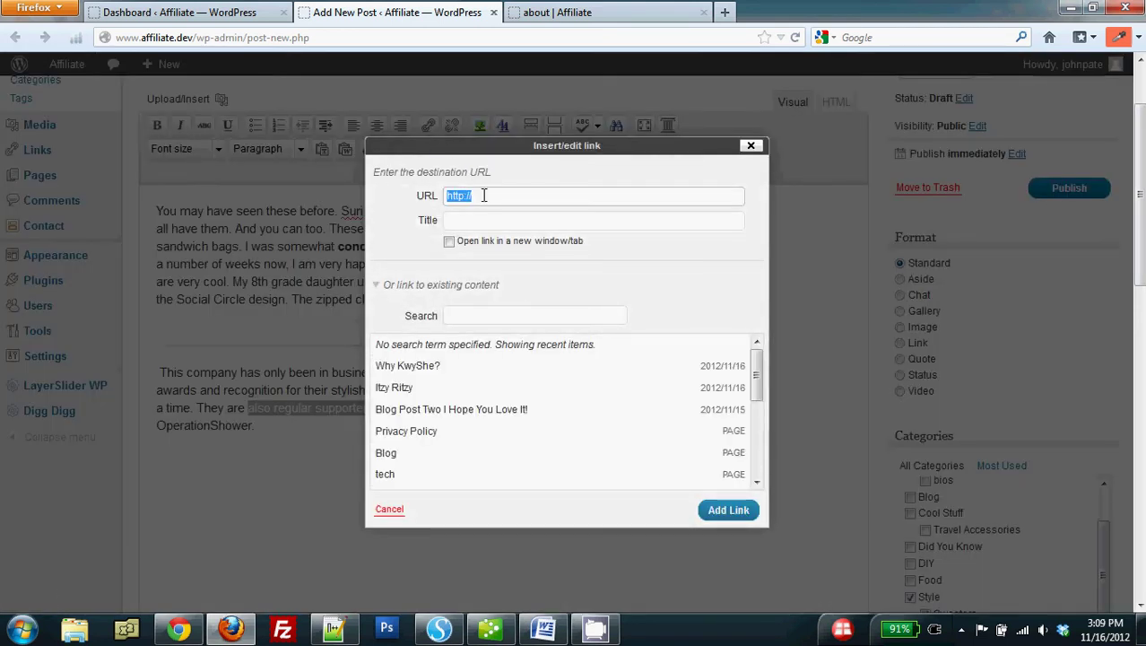
key("BackSpace")
left_click(482, 197)
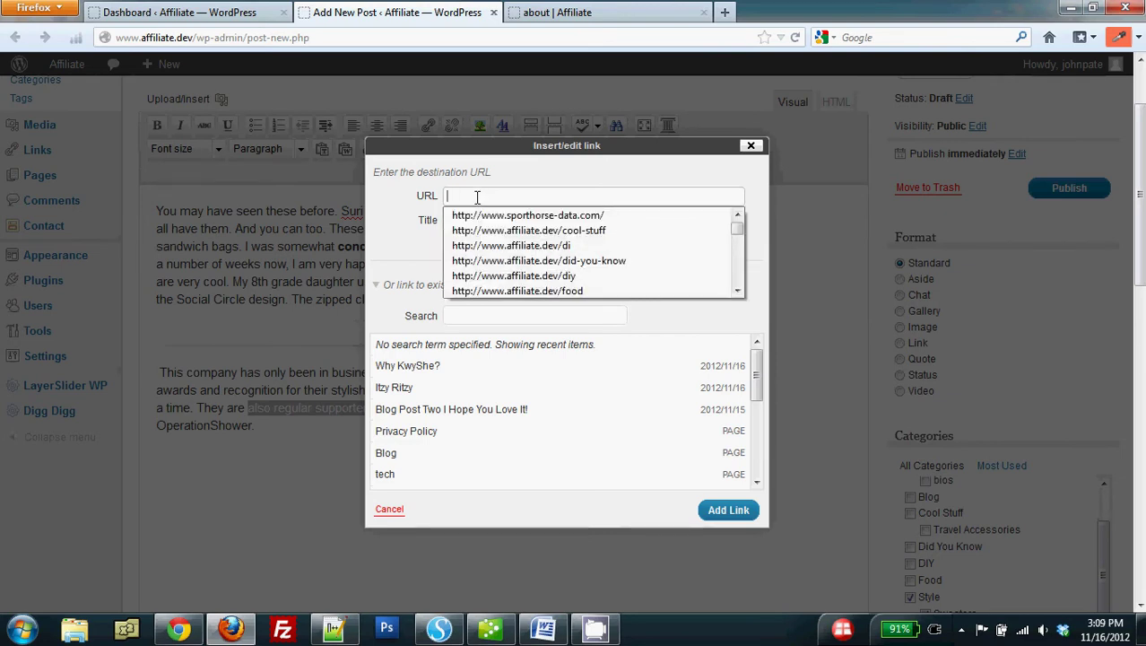
key("Down")
key("Down")
key("Down")
key("Down")
key("Down")
key("Down")
key("Up")
key("Up")
key("Up")
key("Up")
key("Up")
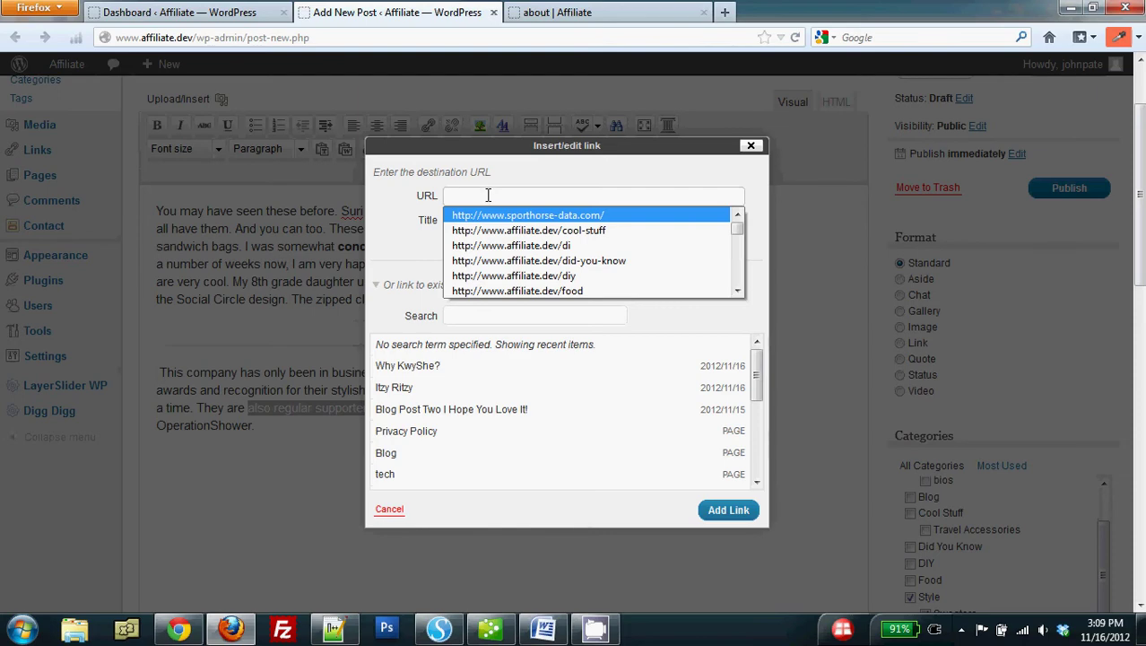
left_click(752, 148)
left_click(751, 148)
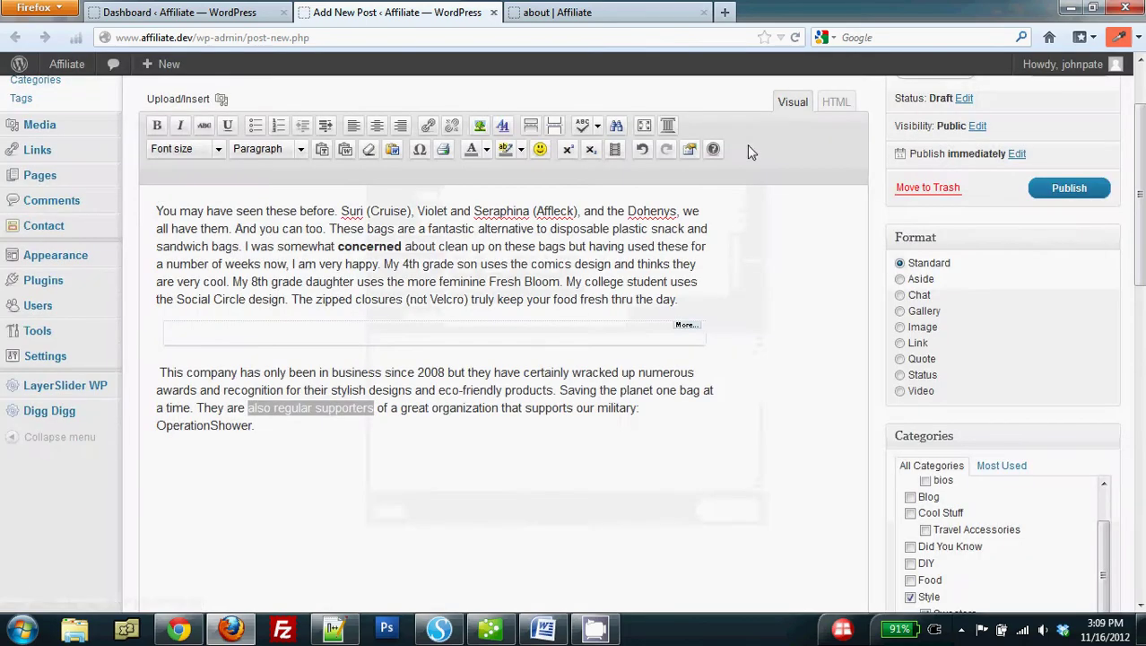
In the HTML source view, add the line '<iframe adsfa;ldsjfdlkj>' below the last paragraph
left_click(411, 408)
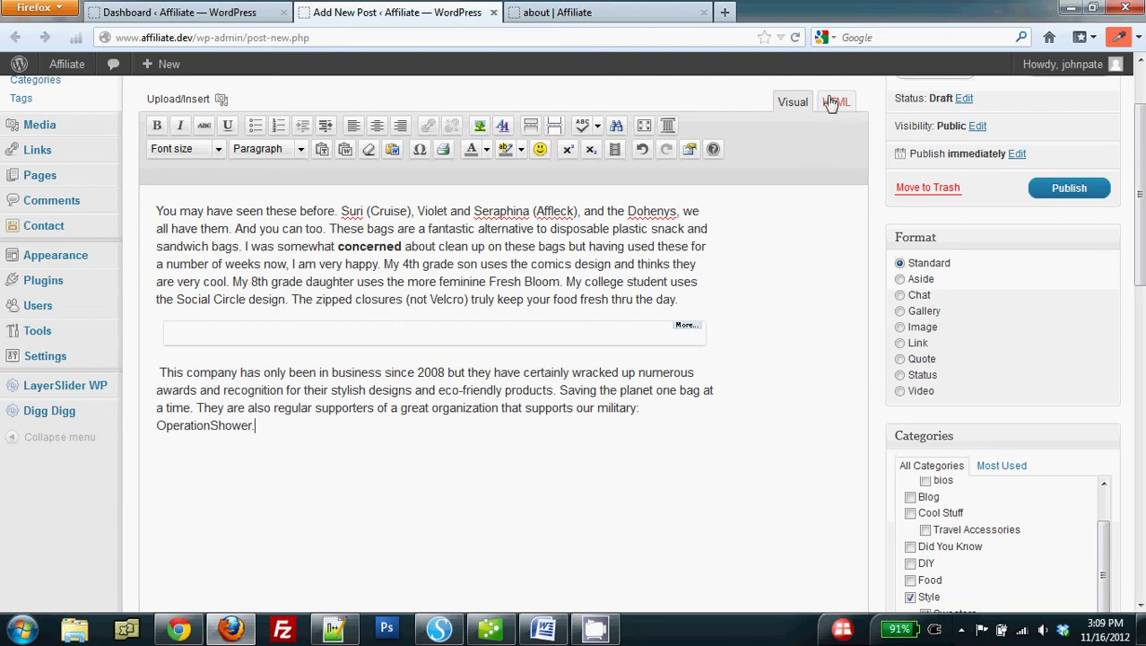
left_click_drag(1139, 150, 1138, 59)
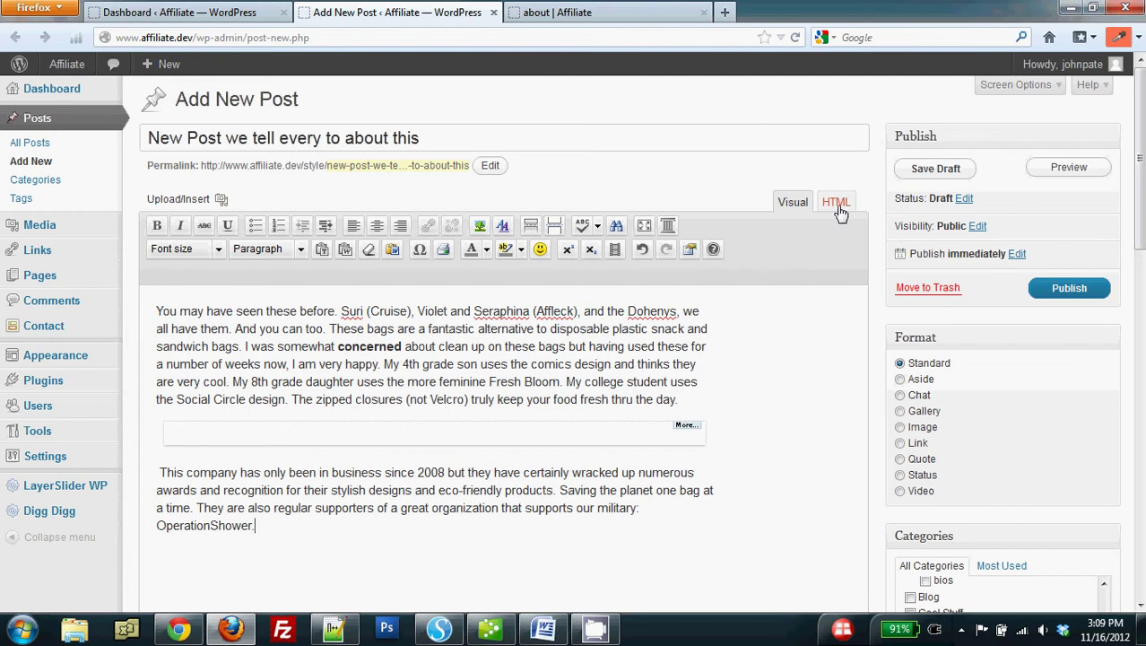
left_click(837, 205)
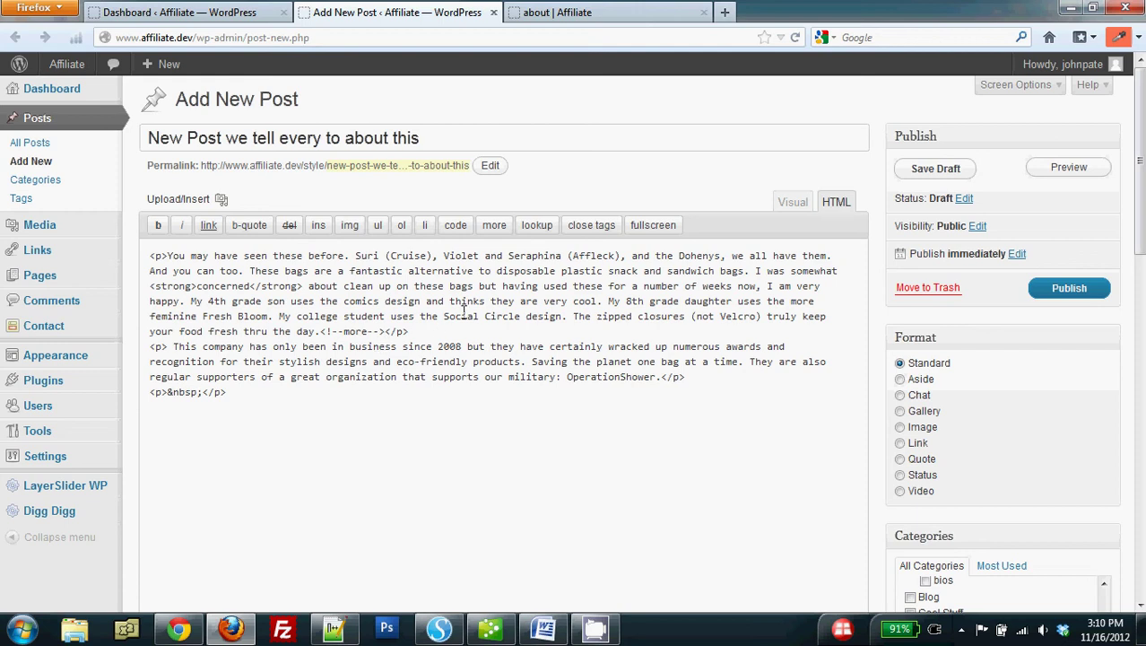
left_click(311, 395)
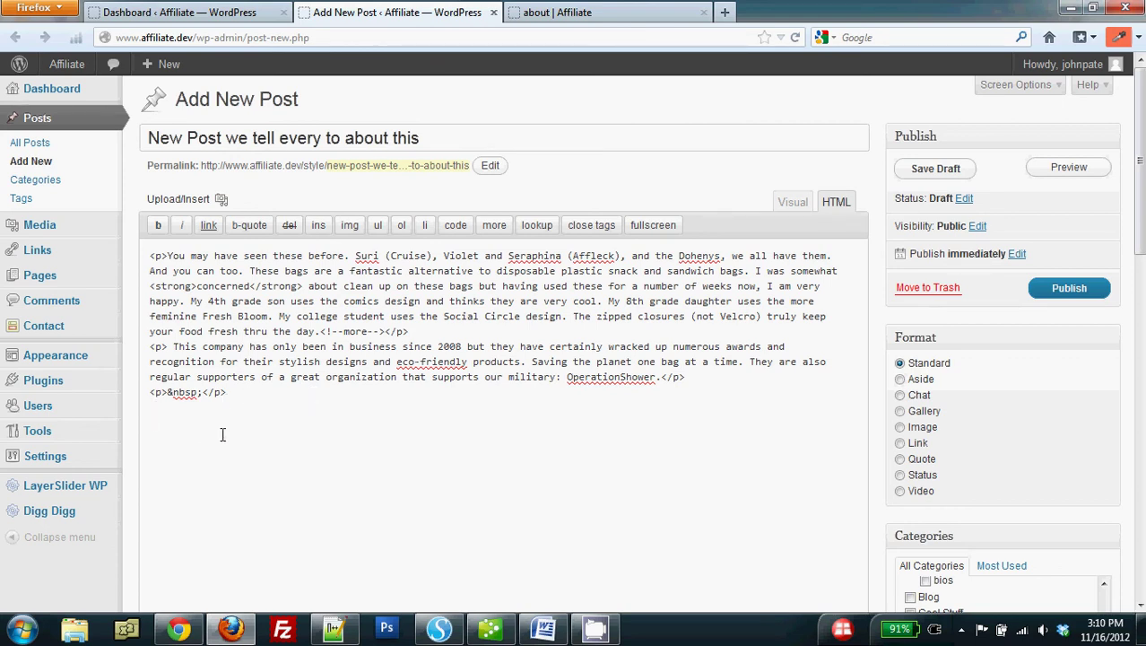
left_click(178, 434)
type("<iframe")
type("adsfa;ldsjfdlkj>")
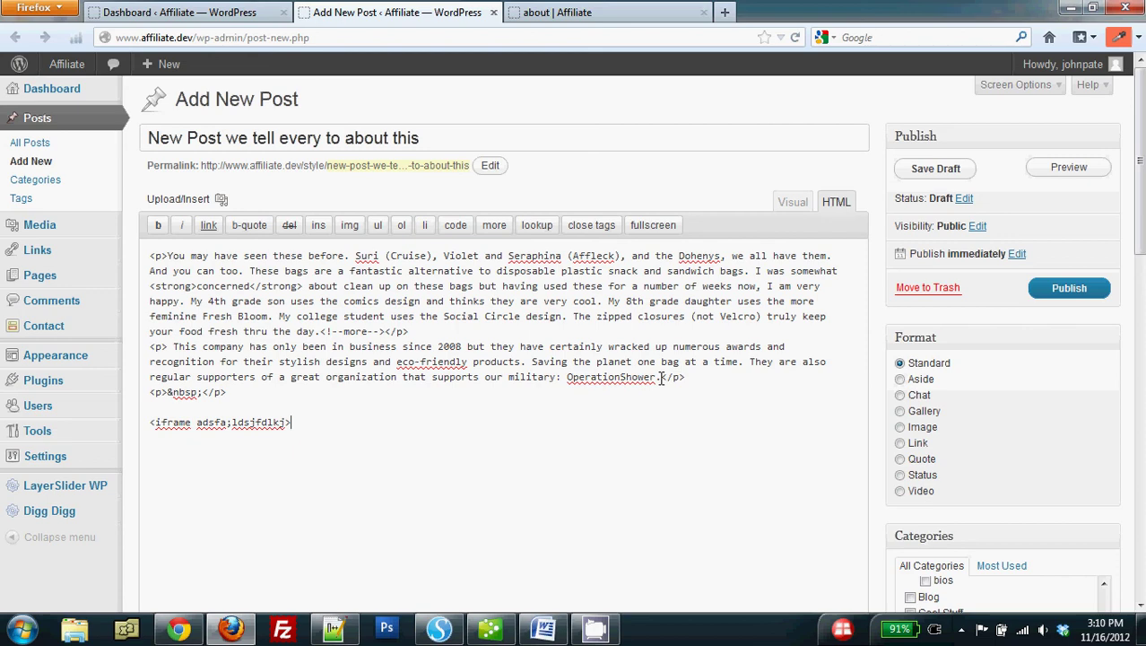
left_click(1057, 172)
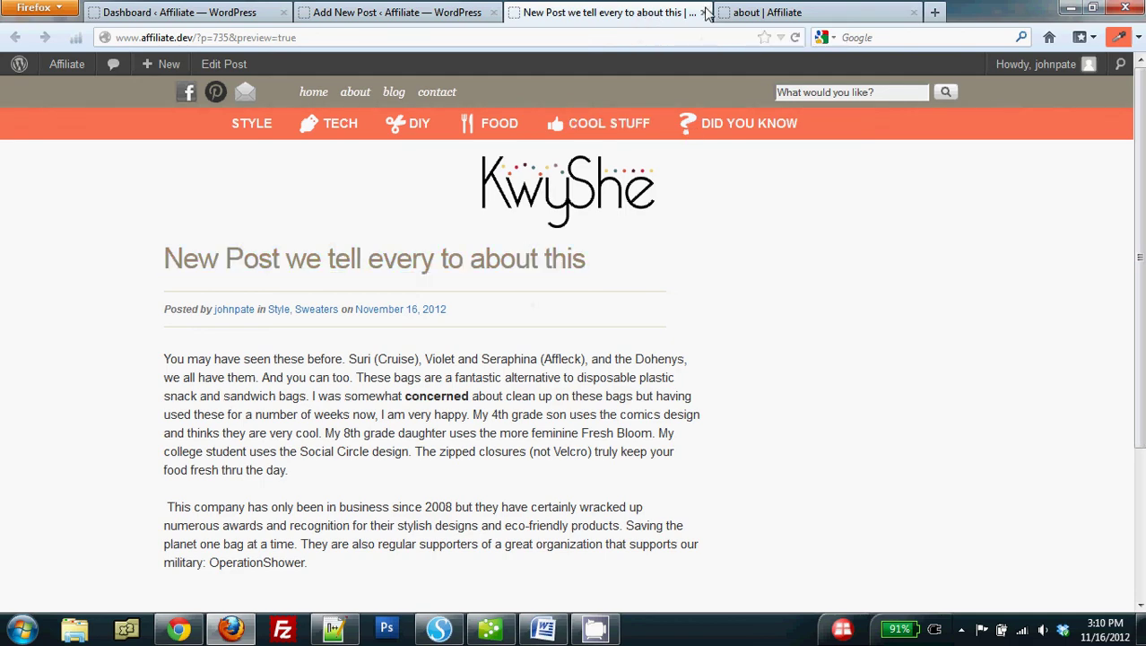
left_click(703, 12)
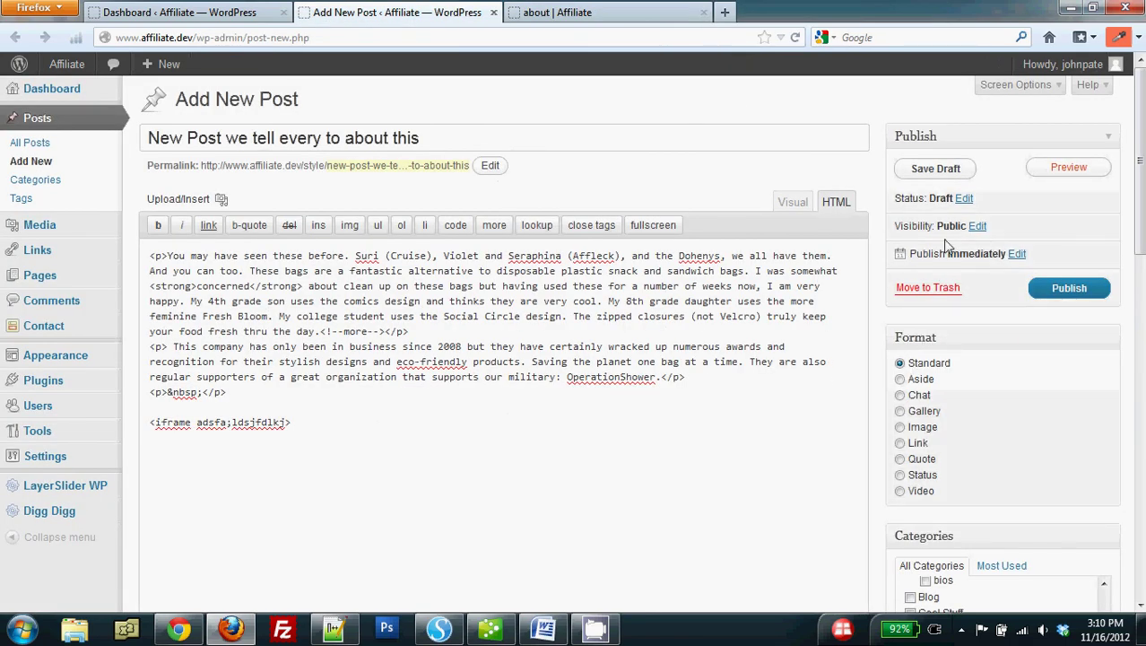